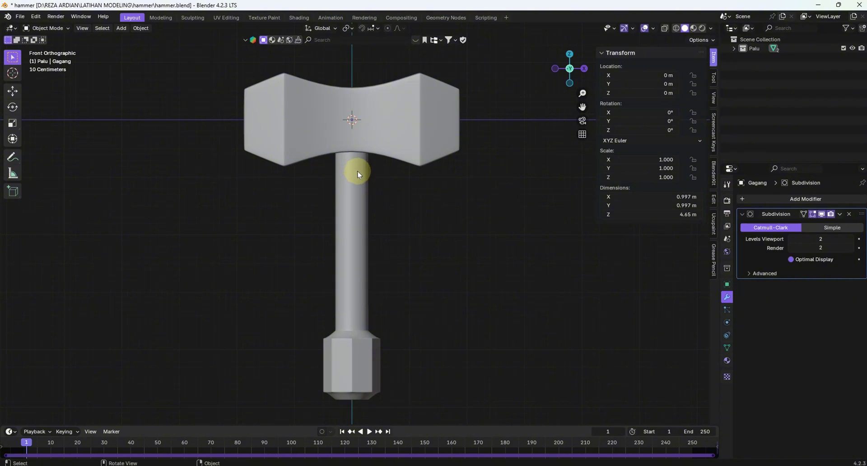
# - Inspect the hammer's head and handle by selecting each object in turn
pyautogui.click(387, 130)
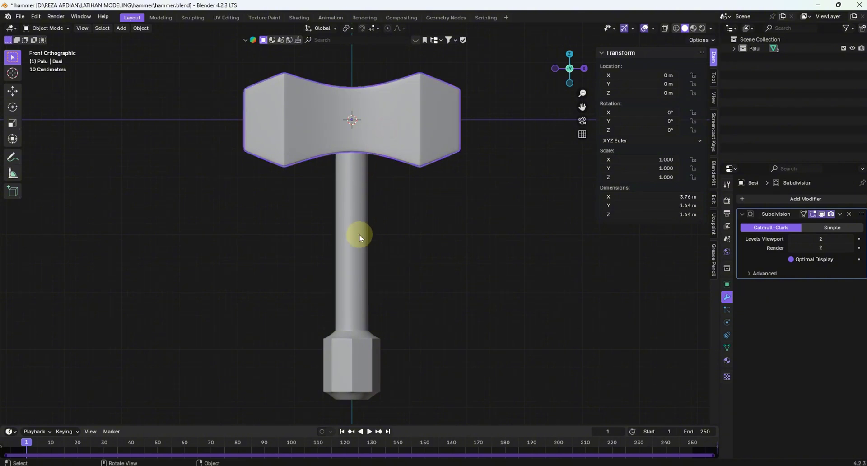
pyautogui.click(358, 233)
pyautogui.click(416, 104)
pyautogui.click(355, 252)
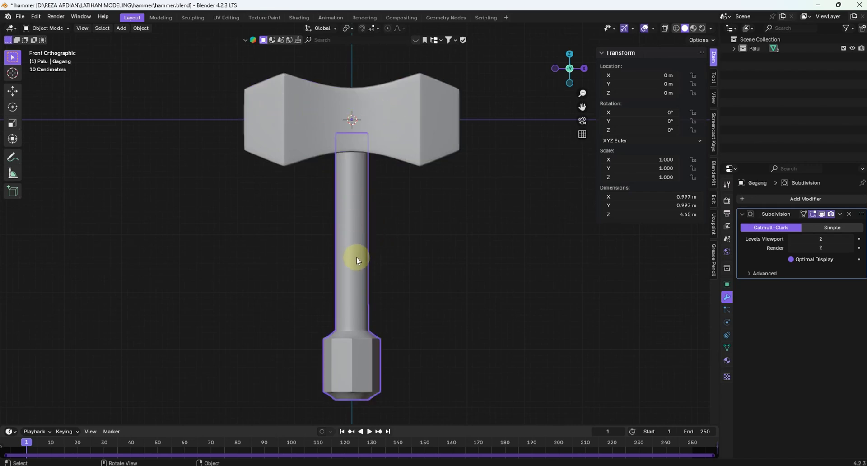
pyautogui.click(437, 221)
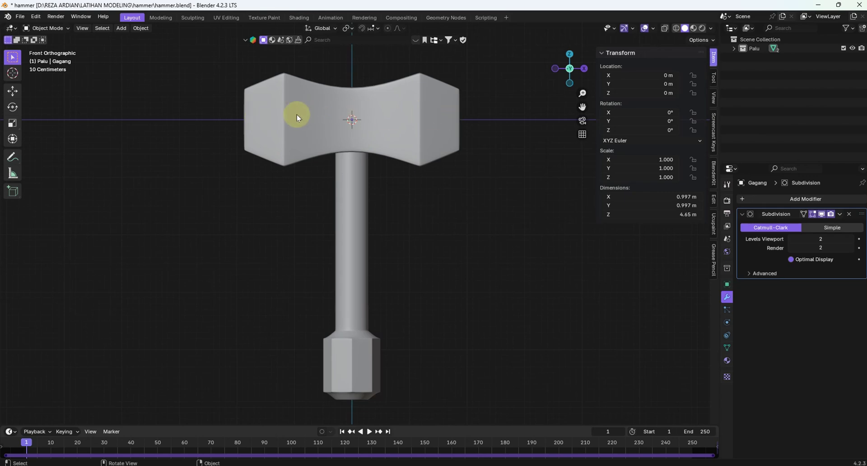
pyautogui.click(415, 132)
pyautogui.click(511, 266)
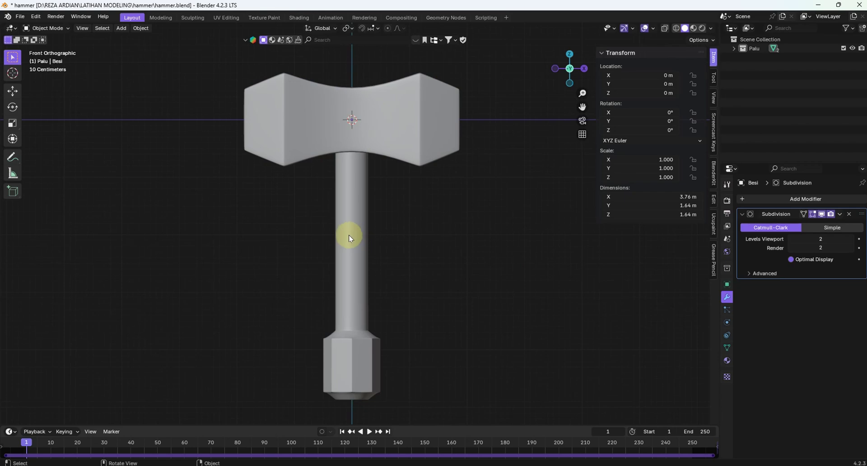
pyautogui.click(350, 237)
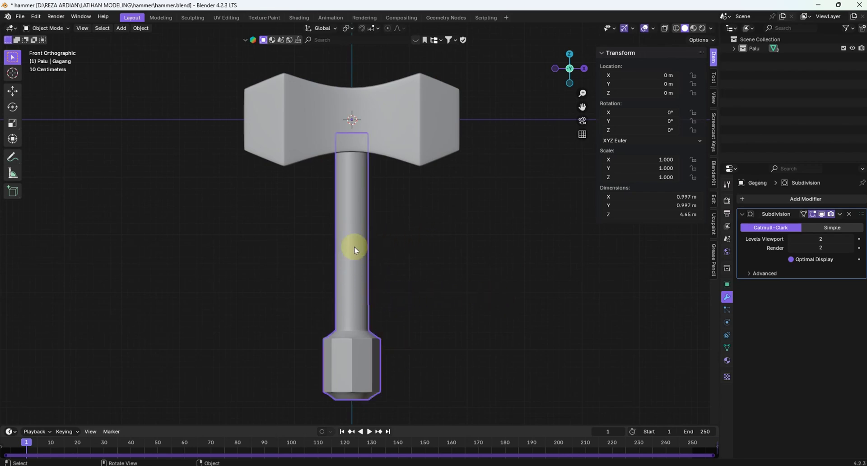
pyautogui.click(492, 245)
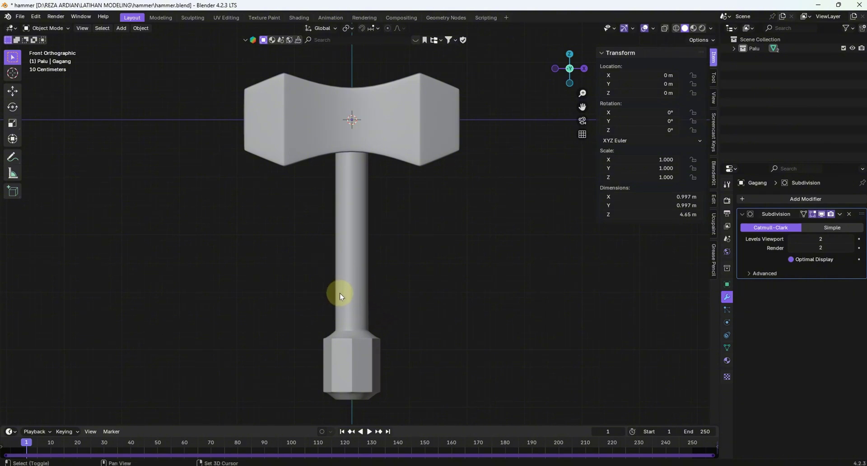
pyautogui.moveTo(339, 292)
pyautogui.keyDown('shift'); pyautogui.mouseDown(button='middle')
pyautogui.moveTo(351, 289)
pyautogui.moveTo(341, 292)
pyautogui.moveTo(355, 299)
pyautogui.mouseUp(button='middle'); pyautogui.keyUp('shift')
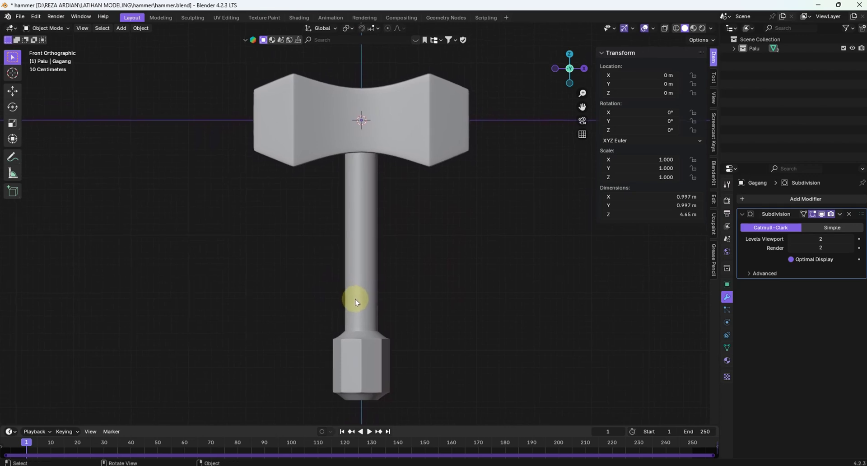
# - Switch to the UV Editing workspace, enlarge the UV grid and return the handle to Object Mode
pyautogui.click(223, 18)
pyautogui.moveTo(538, 255)
pyautogui.keyDown('ctrl'); pyautogui.mouseDown(button='middle')
pyautogui.moveTo(548, 271)
pyautogui.moveTo(526, 230)
pyautogui.moveTo(546, 257)
pyautogui.mouseUp(button='middle'); pyautogui.keyUp('ctrl')
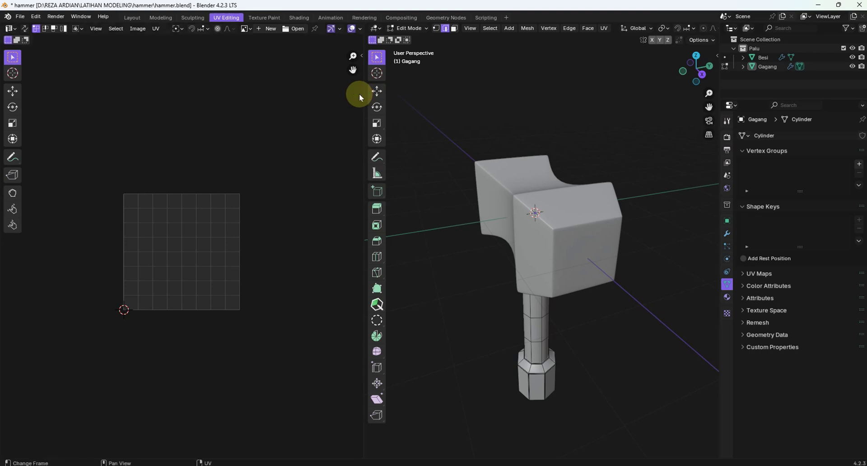
pyautogui.scroll(3, 172, 246)
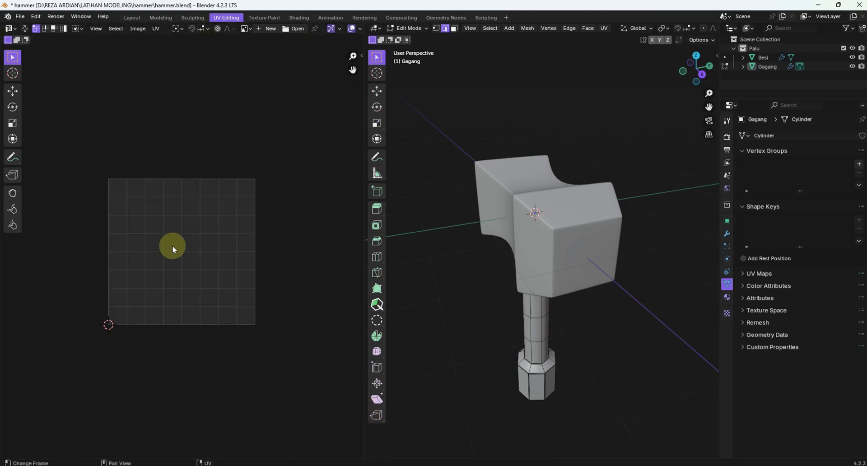
pyautogui.keyDown('ctrl'); pyautogui.moveTo(173, 245); pyautogui.dragTo(107, 135, button='middle'); pyautogui.keyUp('ctrl')
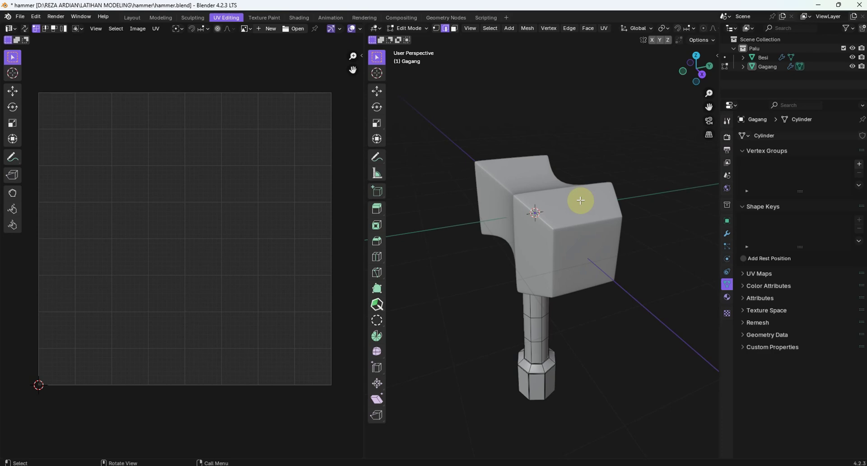
pyautogui.moveTo(557, 230); pyautogui.dragTo(565, 201, button='middle')
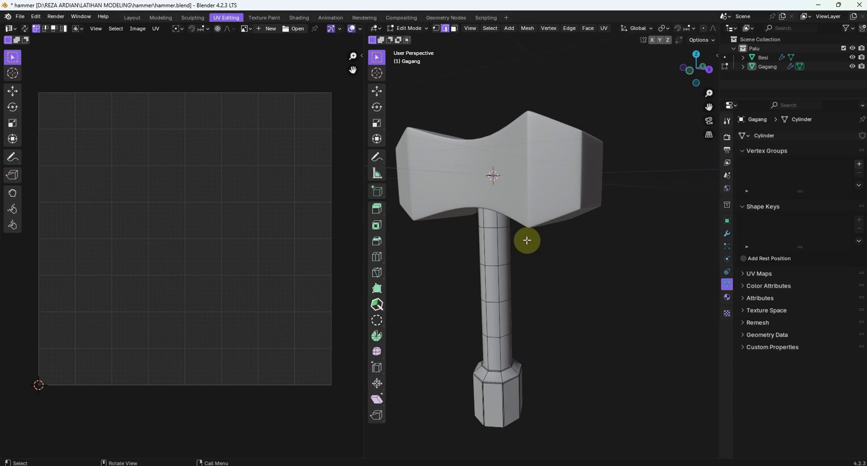
pyautogui.click(409, 28)
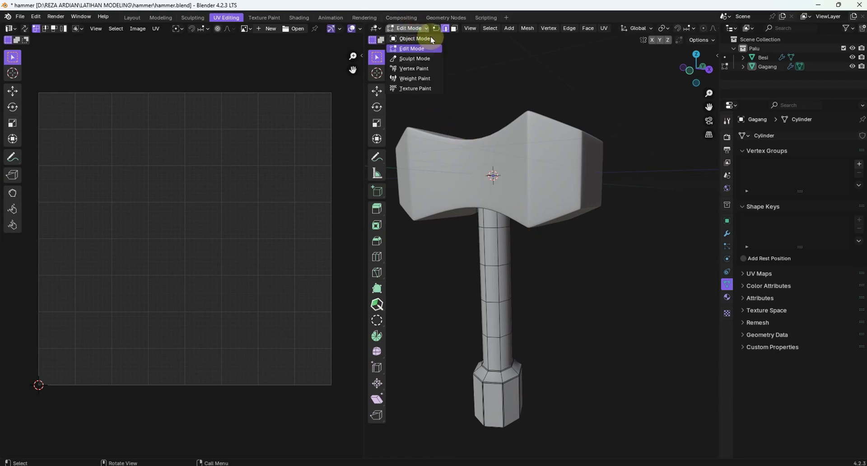
pyautogui.click(426, 37)
# - Examine the whole hammer from the front, the sides and underneath, including where the handle meets the head
pyautogui.moveTo(588, 379); pyautogui.dragTo(519, 308, button='middle')
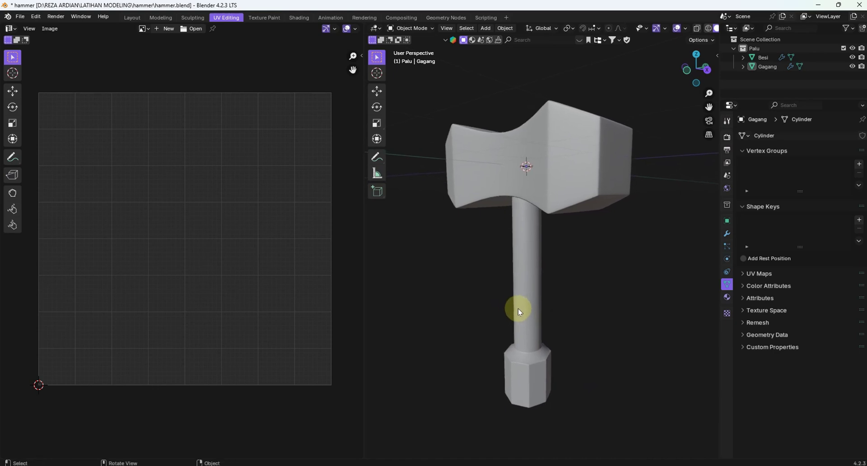
pyautogui.moveTo(519, 308); pyautogui.dragTo(560, 302, button='middle')
pyautogui.moveTo(516, 240); pyautogui.dragTo(501, 260, button='middle')
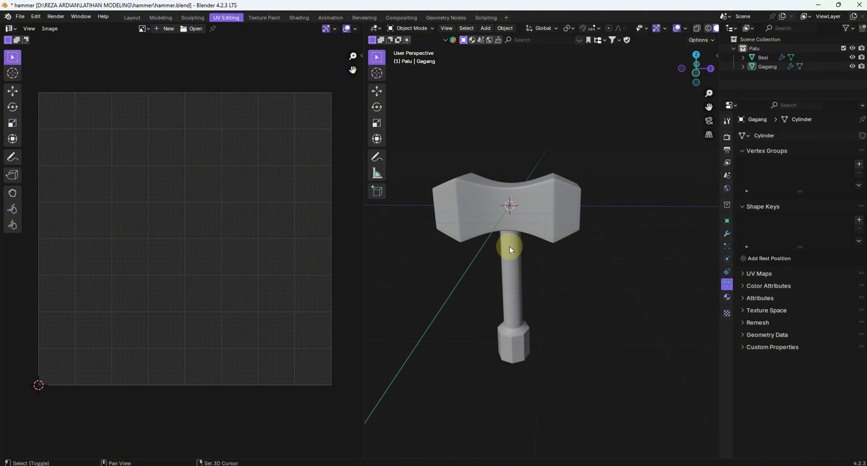
pyautogui.keyDown('shift'); pyautogui.moveTo(509, 246); pyautogui.dragTo(523, 218, button='middle'); pyautogui.keyUp('shift')
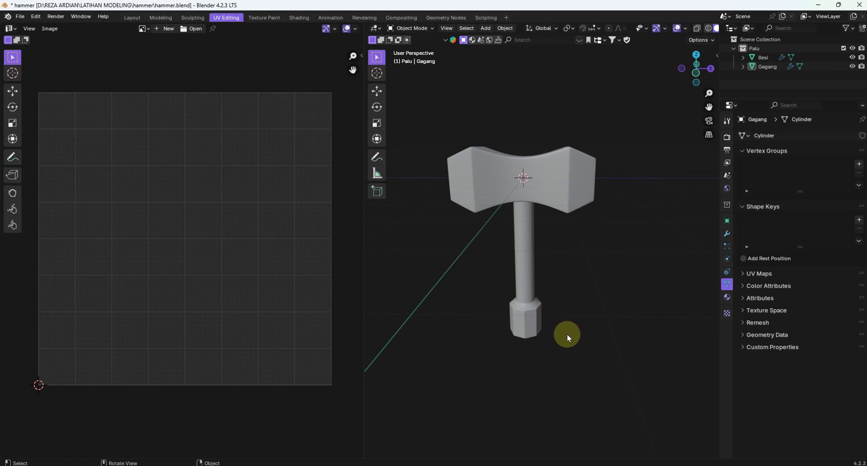
pyautogui.moveTo(568, 332); pyautogui.dragTo(555, 207, button='middle')
pyautogui.scroll(2, 548, 241)
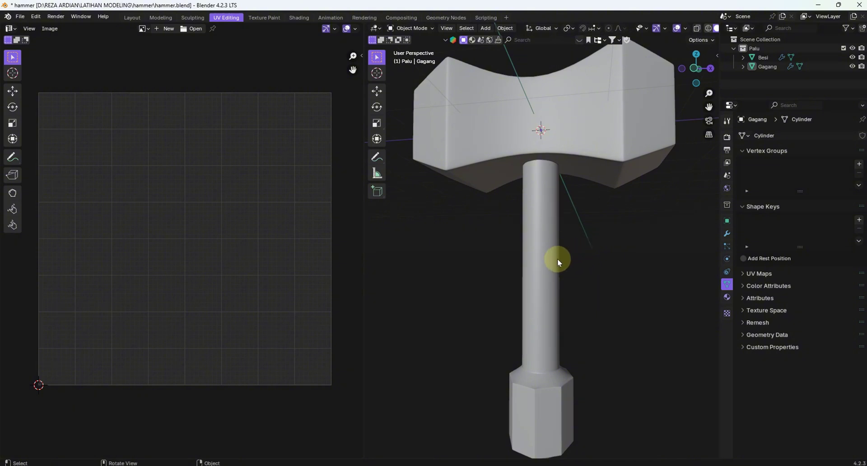
pyautogui.moveTo(557, 257); pyautogui.dragTo(535, 212, button='middle')
pyautogui.scroll(-3, 562, 297)
pyautogui.scroll(4, 554, 238)
pyautogui.scroll(4, 527, 200)
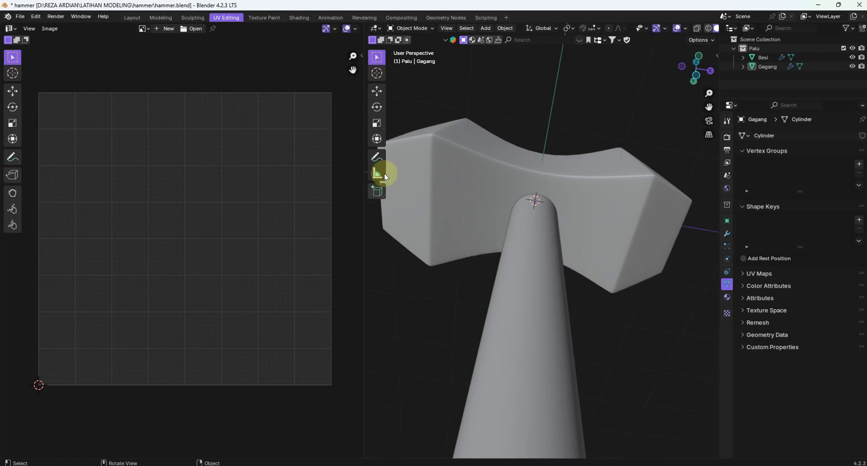
pyautogui.moveTo(628, 196); pyautogui.dragTo(619, 259, button='middle')
pyautogui.scroll(-3, 560, 205)
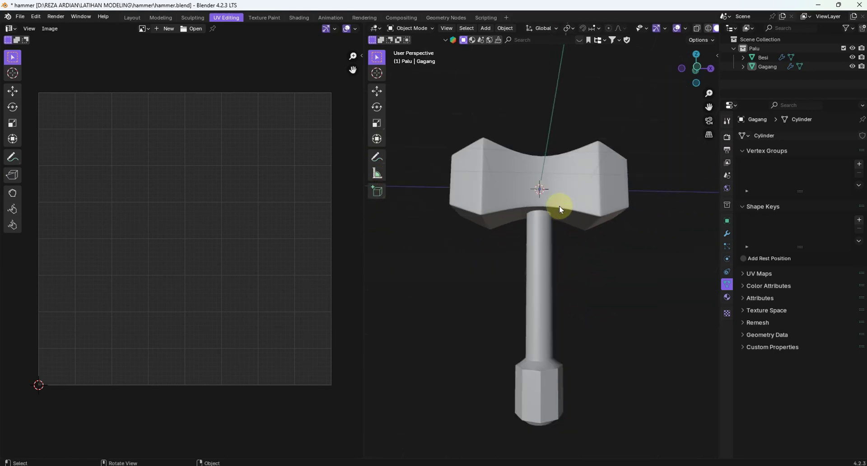
pyautogui.moveTo(485, 144); pyautogui.dragTo(448, 162, button='middle')
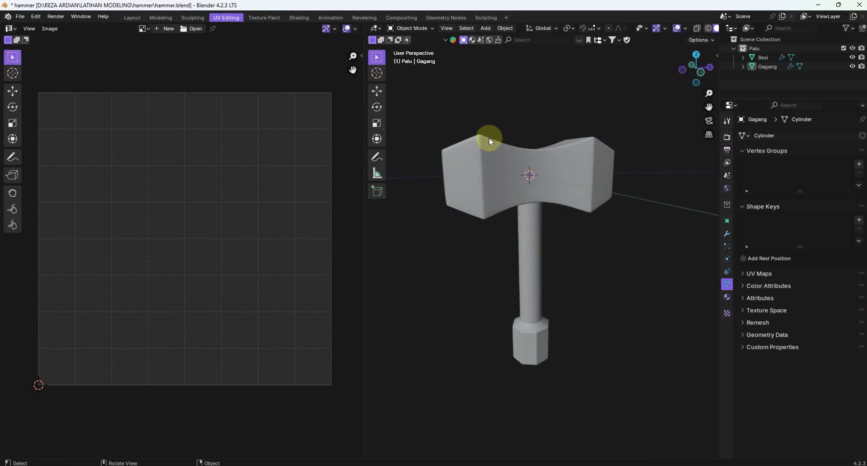
pyautogui.moveTo(488, 137); pyautogui.dragTo(597, 229, button='middle')
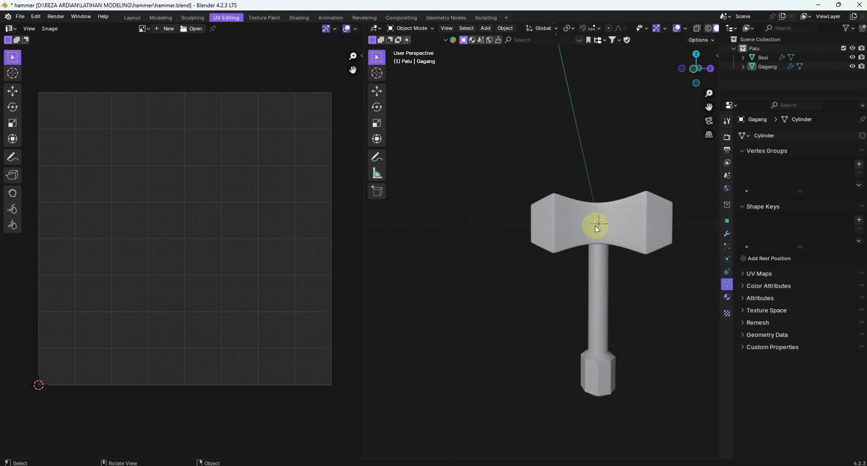
pyautogui.moveTo(607, 257); pyautogui.dragTo(558, 240, button='middle')
pyautogui.scroll(-2, 569, 246)
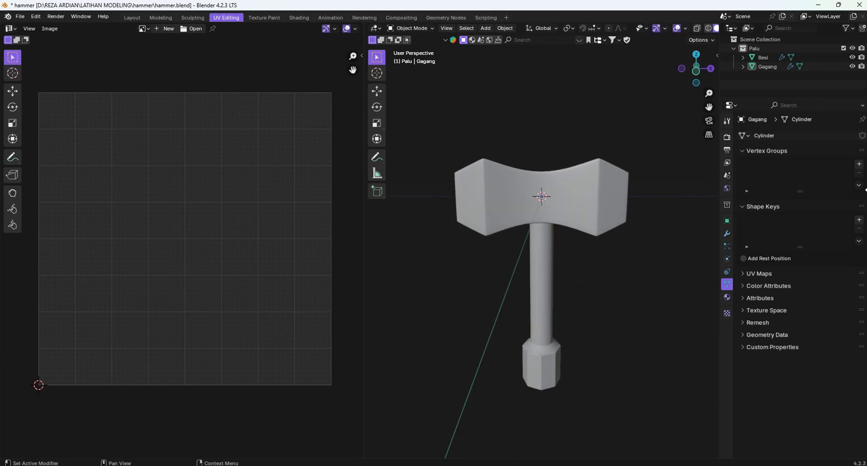
pyautogui.moveTo(638, 215); pyautogui.dragTo(594, 209, button='middle')
pyautogui.moveTo(576, 199); pyautogui.dragTo(592, 172, button='middle')
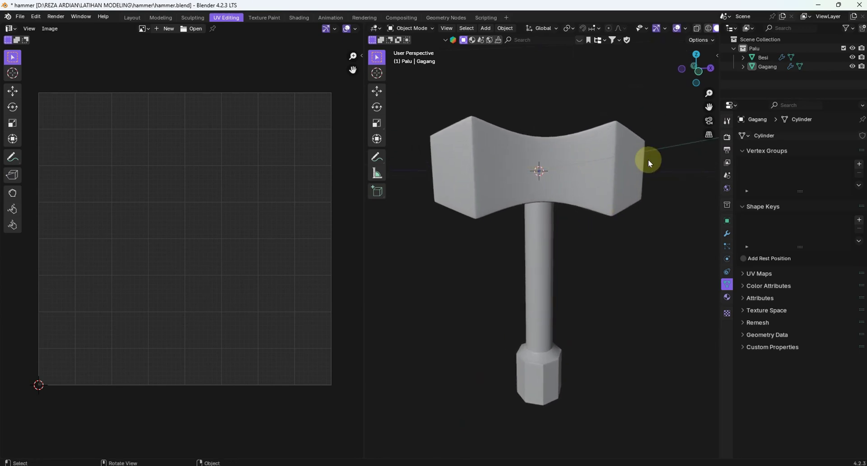
# - Isolate the hammer head Besi in local view
pyautogui.click(613, 170)
pyautogui.moveTo(627, 199); pyautogui.dragTo(592, 162, button='middle')
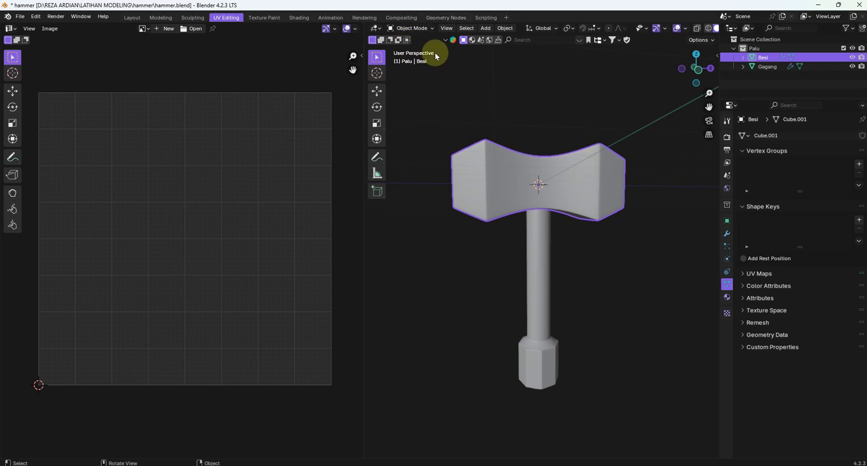
pyautogui.press('KP_Divide')
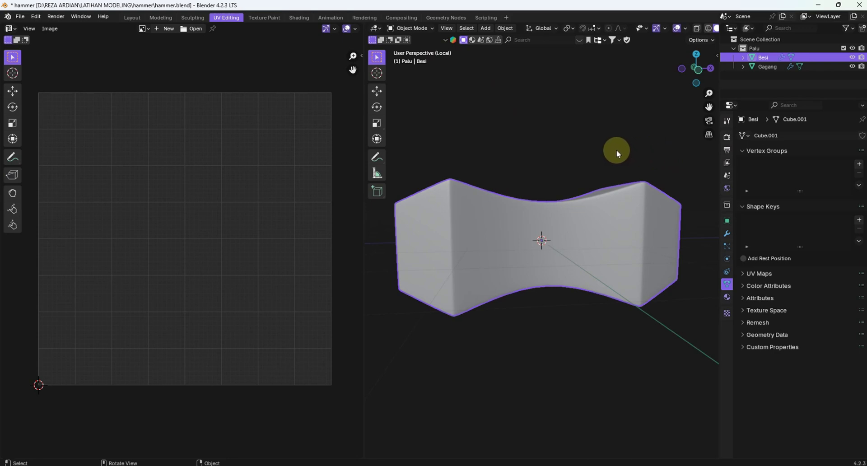
# - Enable Screencast Keys, change its display color to magenta and collapse its settings
pyautogui.press('n')
pyautogui.click(716, 147)
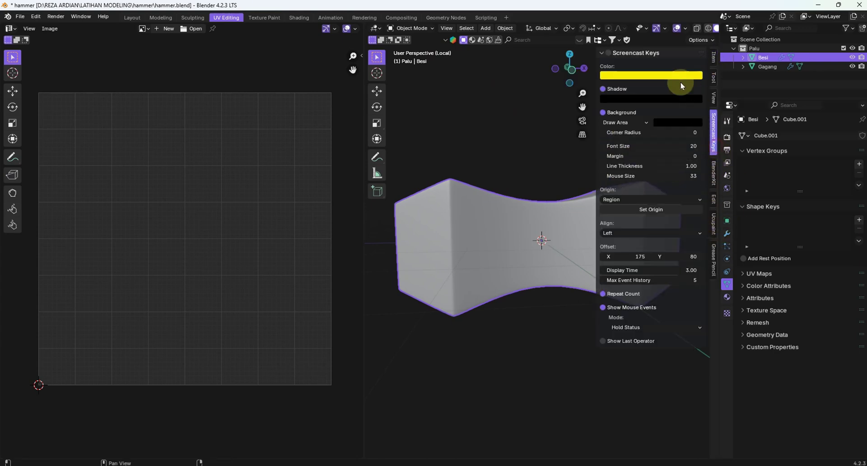
pyautogui.click(603, 56)
pyautogui.click(605, 53)
pyautogui.click(634, 76)
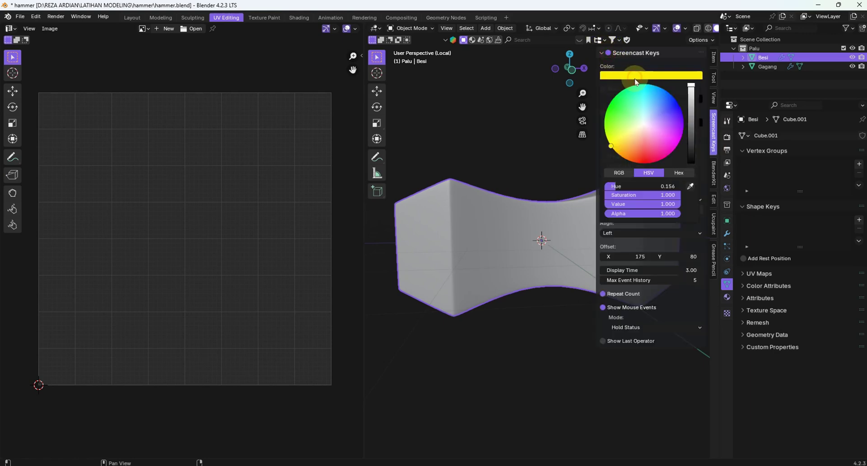
pyautogui.moveTo(636, 150); pyautogui.dragTo(672, 135)
pyautogui.click(519, 394)
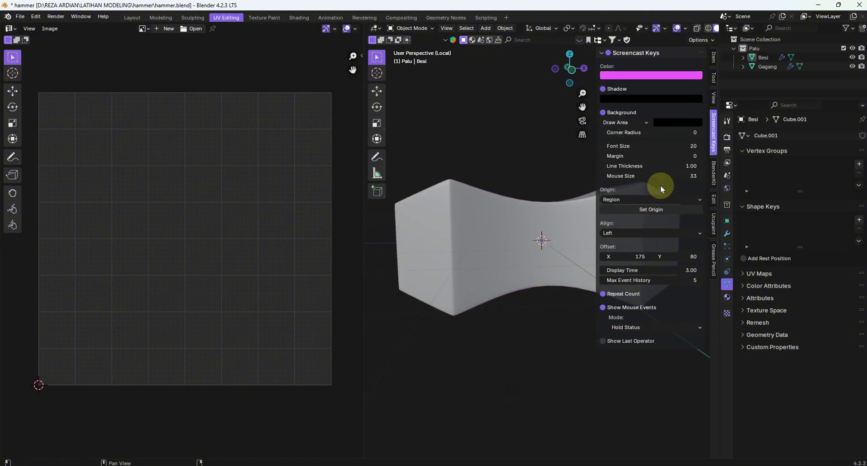
pyautogui.click(608, 54)
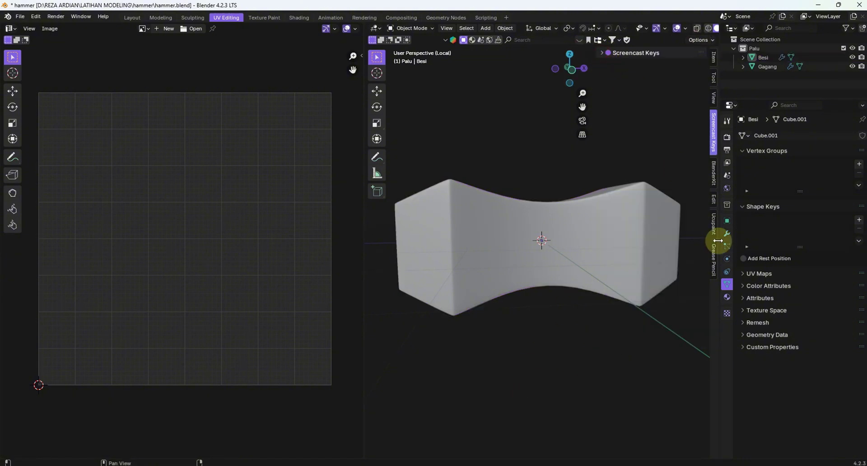
pyautogui.press('n')
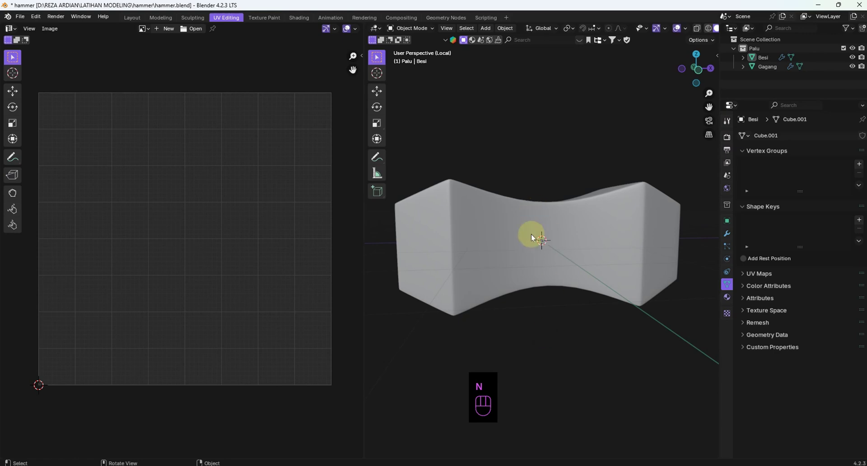
# - Select the isolated hammer head and enter Edit Mode on it
pyautogui.scroll(2, 529, 253)
pyautogui.keyDown('shift'); pyautogui.moveTo(529, 263); pyautogui.dragTo(484, 257, button='middle'); pyautogui.keyUp('shift')
pyautogui.scroll(-3, 494, 273)
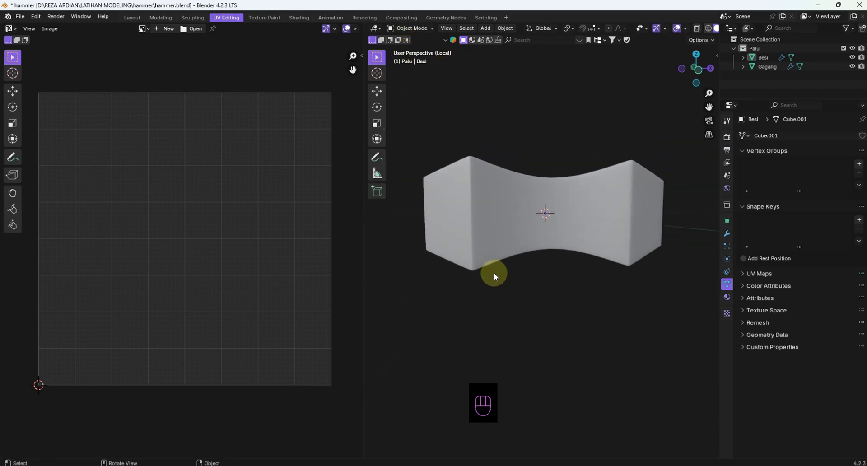
pyautogui.click(533, 232)
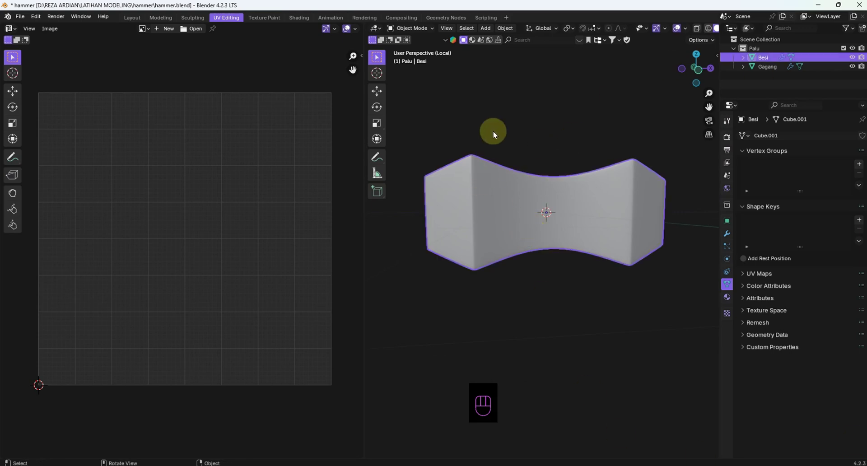
pyautogui.click(415, 29)
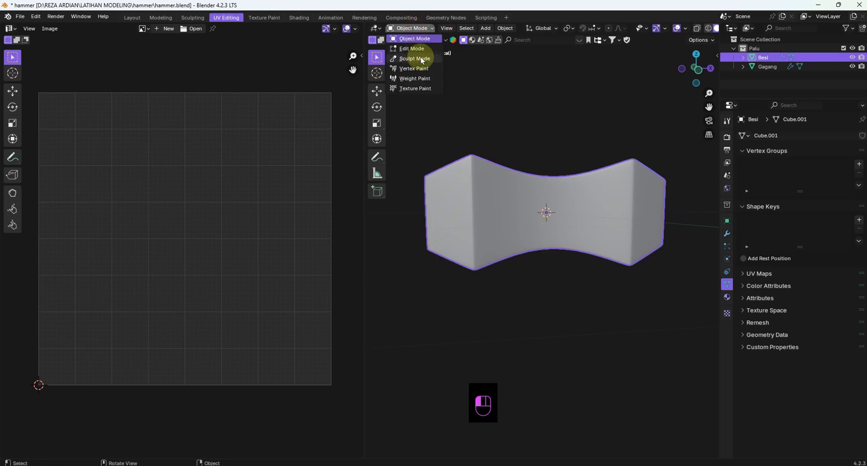
pyautogui.click(411, 47)
pyautogui.scroll(-2, 522, 180)
pyautogui.keyDown('shift'); pyautogui.moveTo(520, 181); pyautogui.dragTo(525, 167, button='middle'); pyautogui.keyUp('shift')
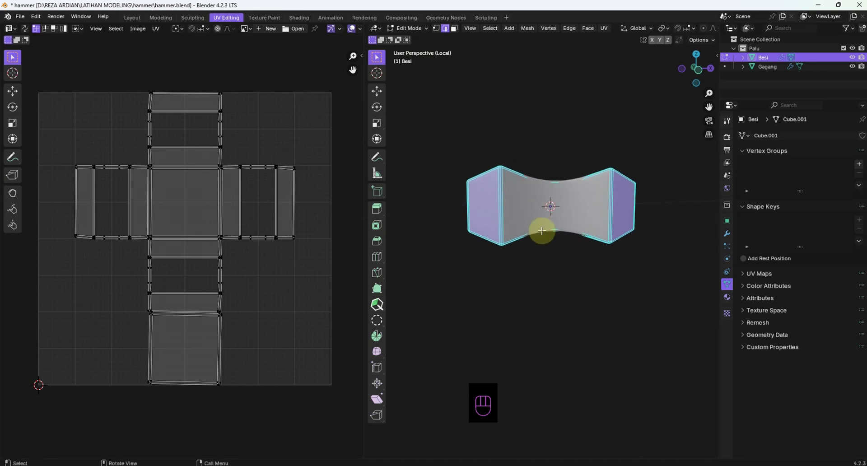
# - Select the whole head mesh, keep the UV Editor as the other area's editor, and select its entire UV layout
pyautogui.click(532, 262)
pyautogui.press('a')
pyautogui.press('a')
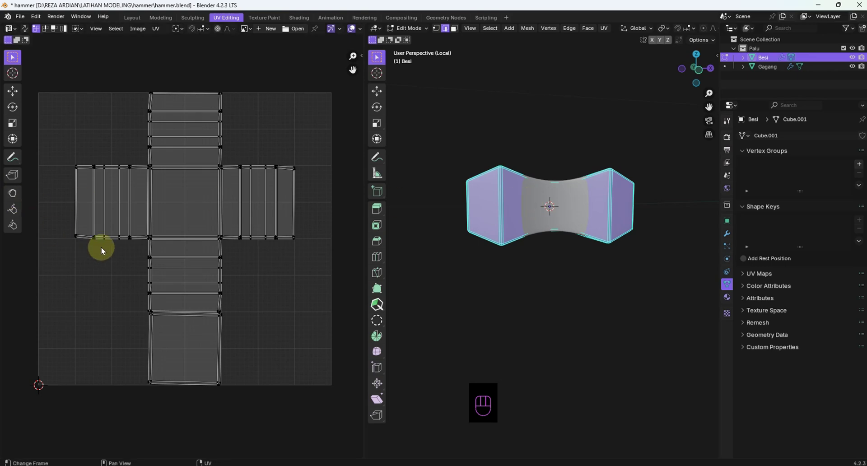
pyautogui.click(10, 29)
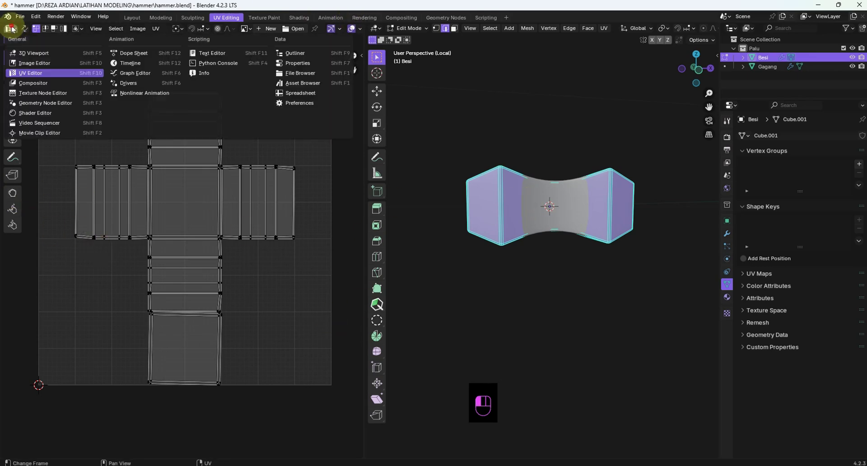
pyautogui.click(27, 73)
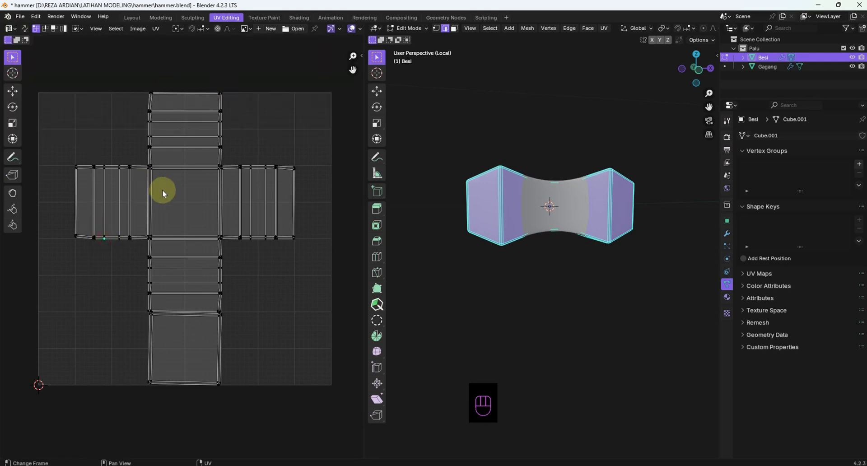
pyautogui.press('a')
pyautogui.press('a')
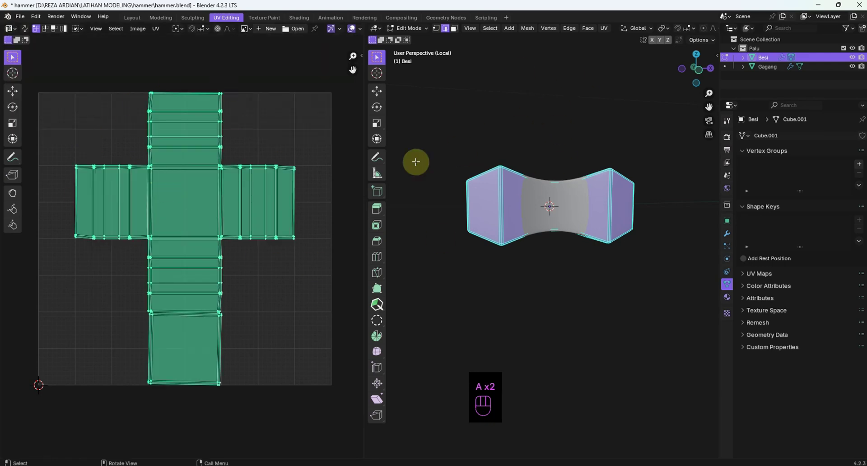
# - Try to unwrap the whole hammer head with the standard Unwrap before any seams are marked, and clear the selection
pyautogui.scroll(3, 567, 201)
pyautogui.keyDown('shift'); pyautogui.moveTo(559, 199); pyautogui.dragTo(546, 229, button='middle'); pyautogui.keyUp('shift')
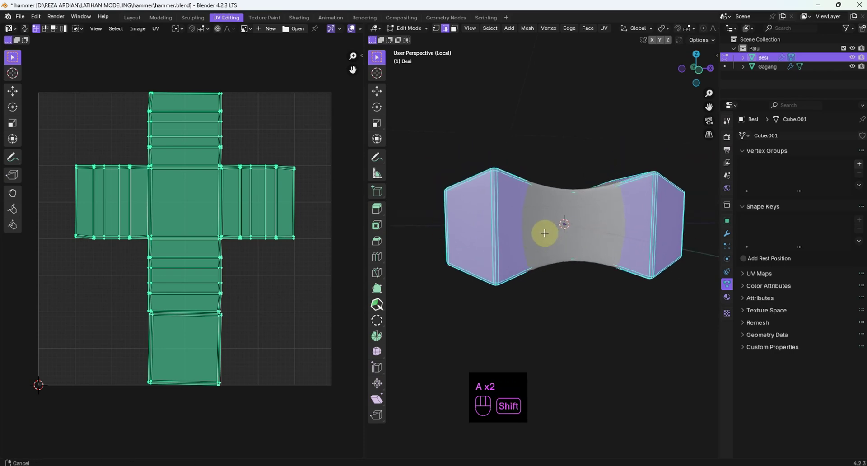
pyautogui.scroll(-2, 597, 315)
pyautogui.click(598, 316)
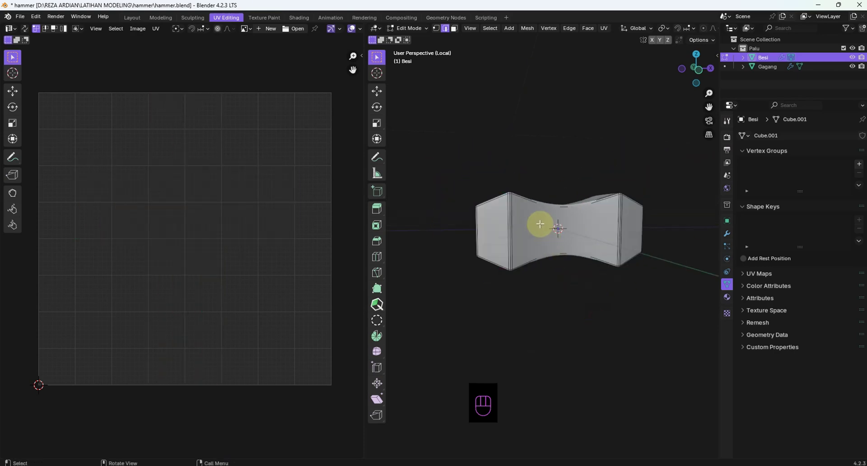
pyautogui.press('a')
pyautogui.press('u')
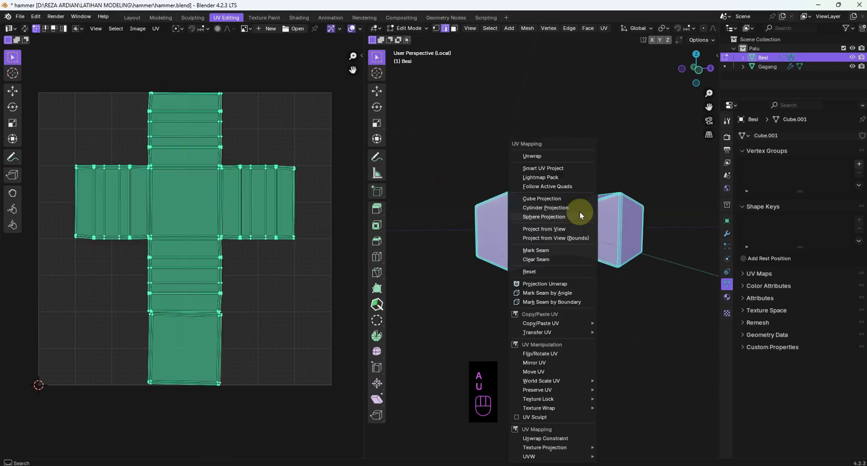
pyautogui.click(567, 154)
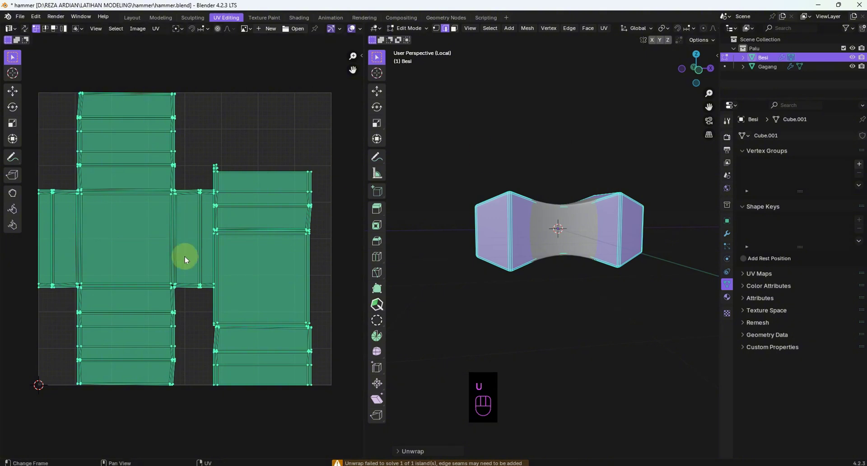
pyautogui.click(582, 348)
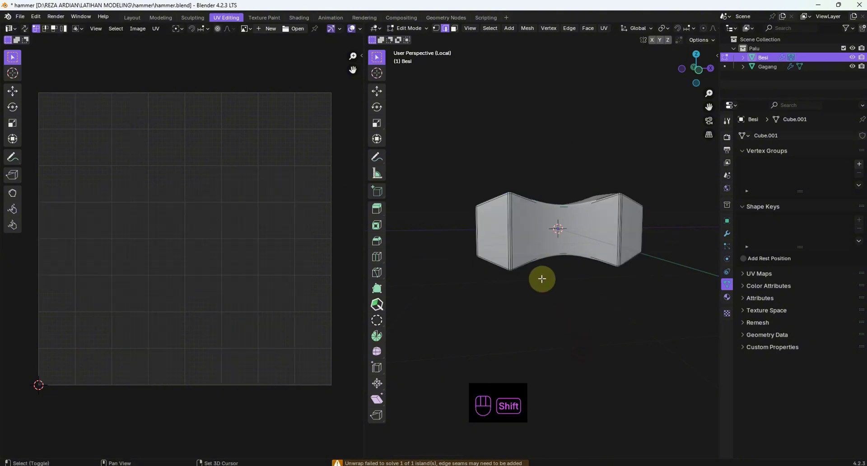
# - Examine the hammer head's bevelled edges and corners up close to judge where seams can run
pyautogui.moveTo(542, 279); pyautogui.dragTo(533, 263, button='middle')
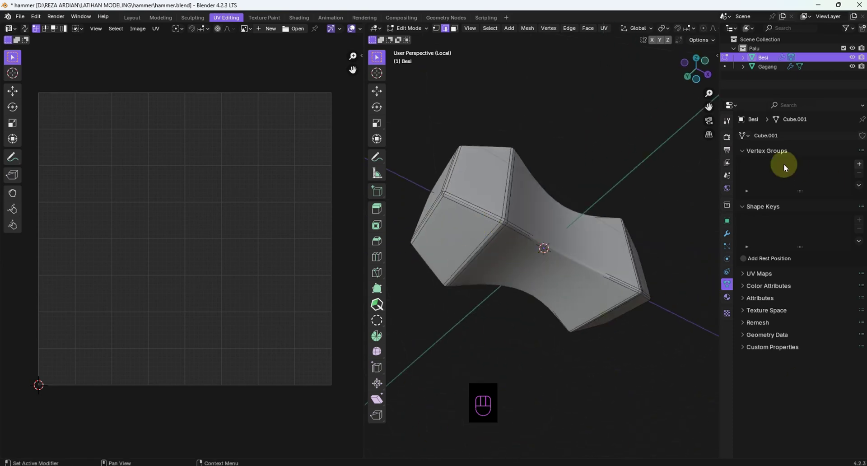
pyautogui.scroll(1, 583, 252)
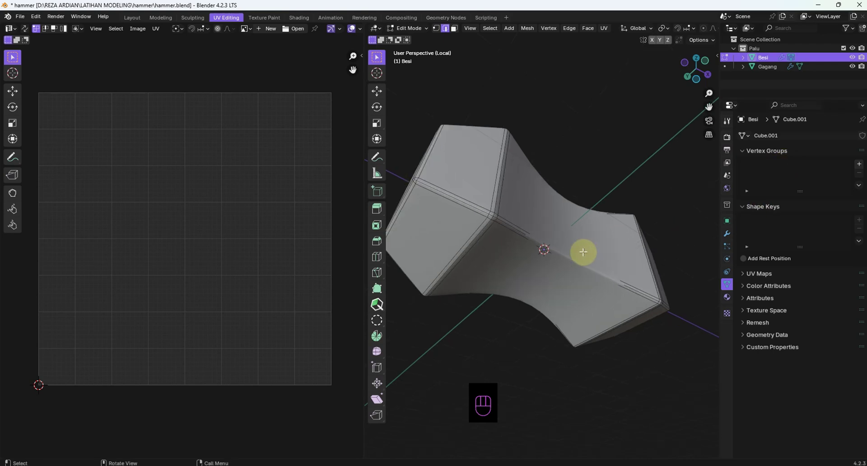
pyautogui.keyDown('shift'); pyautogui.moveTo(517, 248); pyautogui.dragTo(540, 221, button='middle'); pyautogui.keyUp('shift')
pyautogui.scroll(-2, 564, 220)
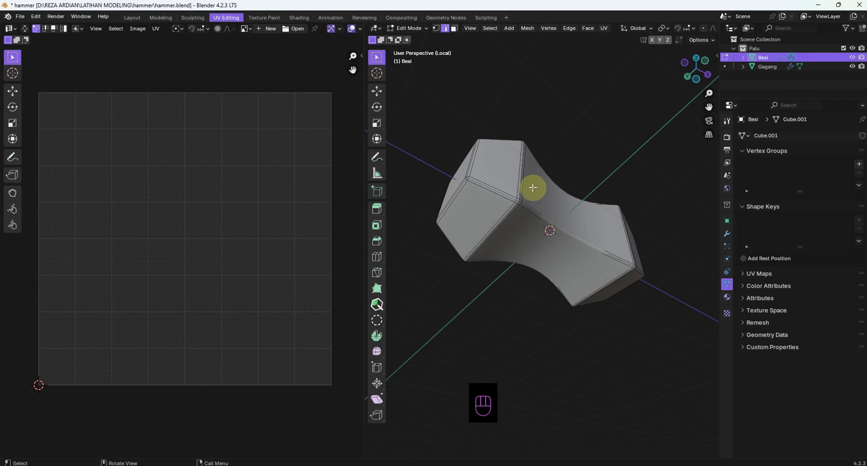
pyautogui.scroll(1, 519, 206)
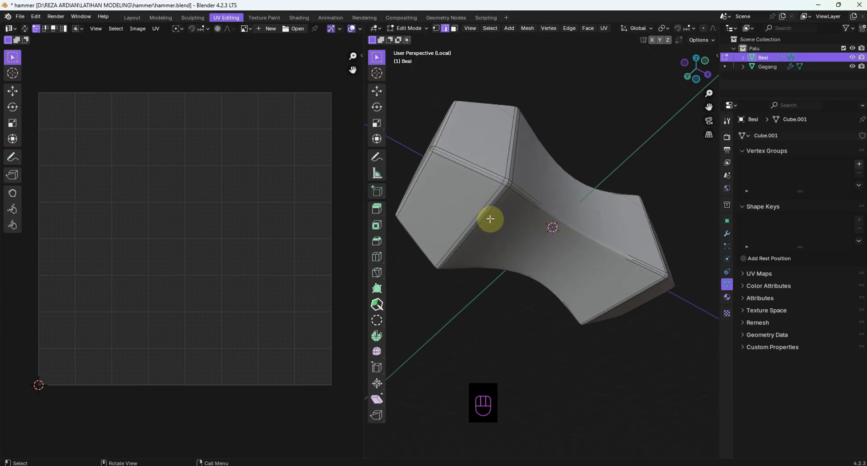
pyautogui.keyDown('shift'); pyautogui.moveTo(489, 218); pyautogui.dragTo(550, 275, button='middle'); pyautogui.keyUp('shift')
pyautogui.scroll(2, 544, 217)
pyautogui.keyDown('shift'); pyautogui.moveTo(543, 217); pyautogui.dragTo(579, 264, button='middle'); pyautogui.keyUp('shift')
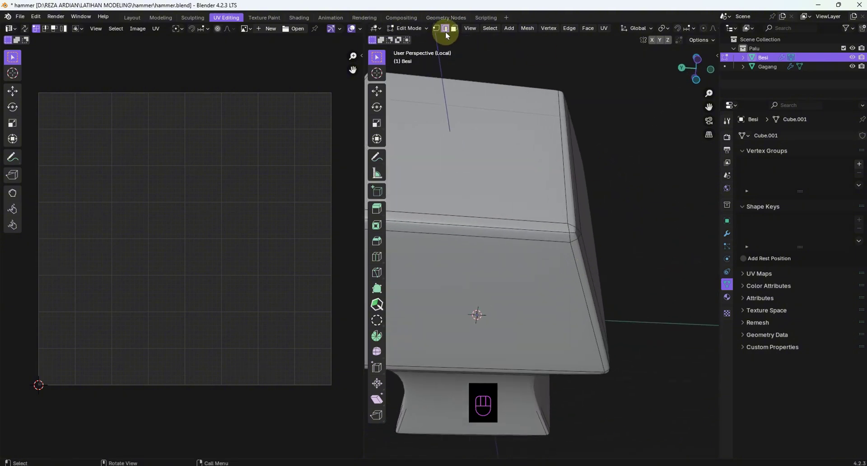
# - Magnify the screen around the edge select mode, minimise the Magnifier window and restore normal magnification
pyautogui.press('super+plus')
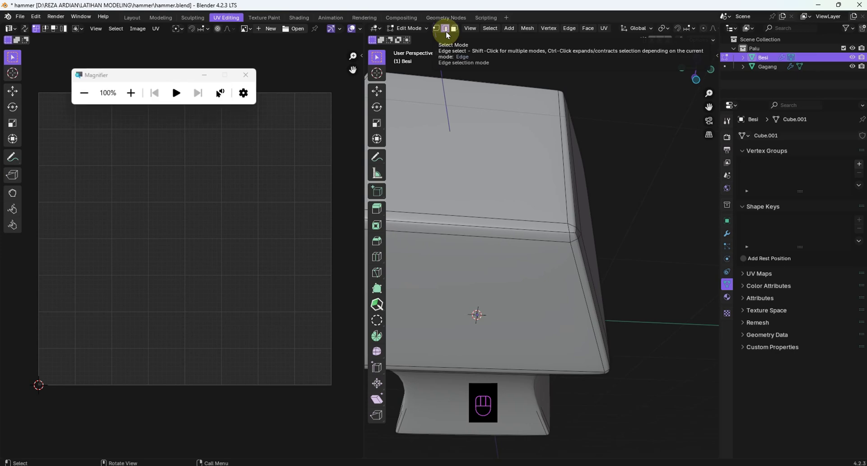
pyautogui.click(204, 75)
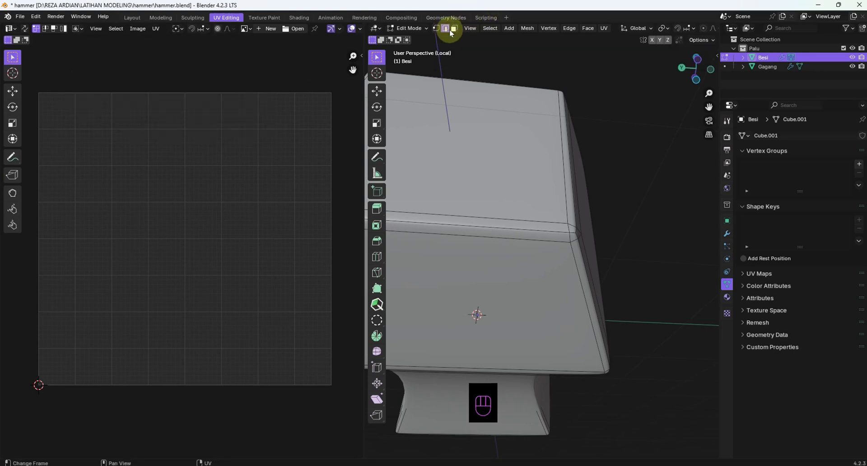
pyautogui.press('super+plus')
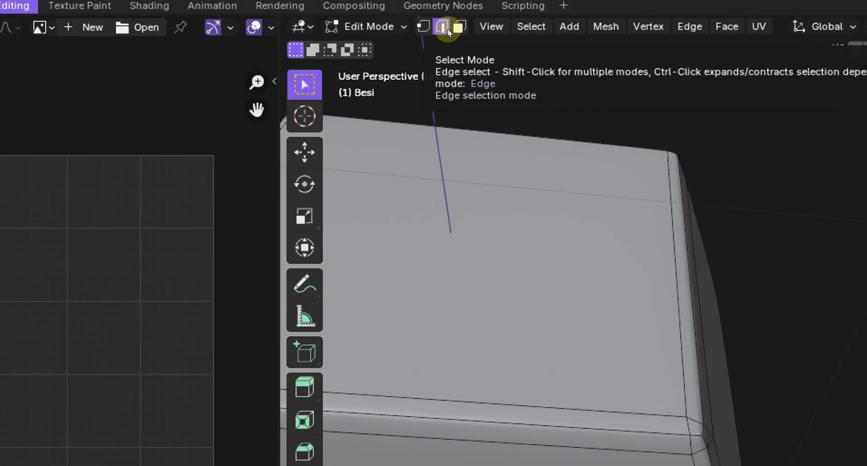
pyautogui.press('super+minus')
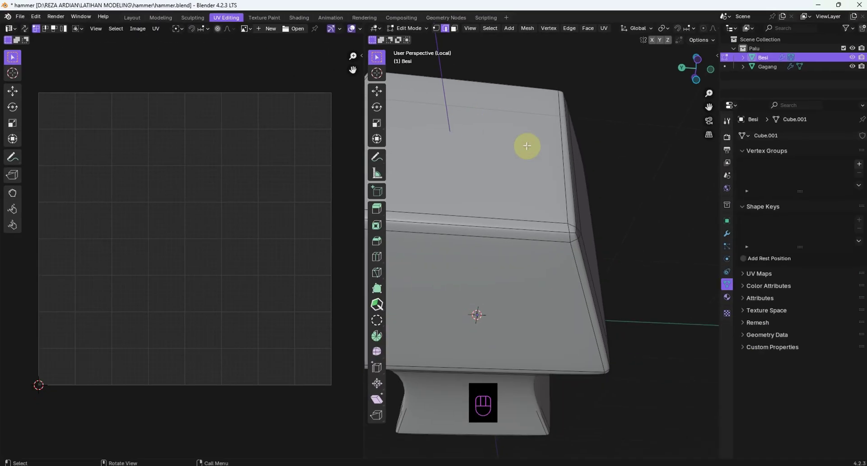
# - Select the edge loop along the bevel centre around the head's underside, mark it as a seam and clear the selection
pyautogui.moveTo(568, 243); pyautogui.dragTo(499, 188, button='middle')
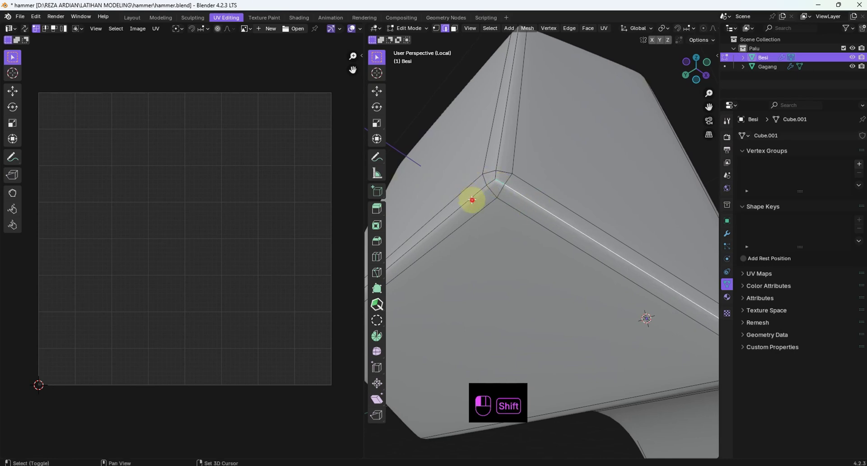
pyautogui.moveTo(498, 213); pyautogui.dragTo(633, 249, button='middle')
pyautogui.moveTo(536, 199); pyautogui.dragTo(709, 247, button='middle')
pyautogui.scroll(-5, 545, 265)
pyautogui.keyDown('shift'); pyautogui.moveTo(545, 265); pyautogui.dragTo(571, 248, button='middle'); pyautogui.keyUp('shift')
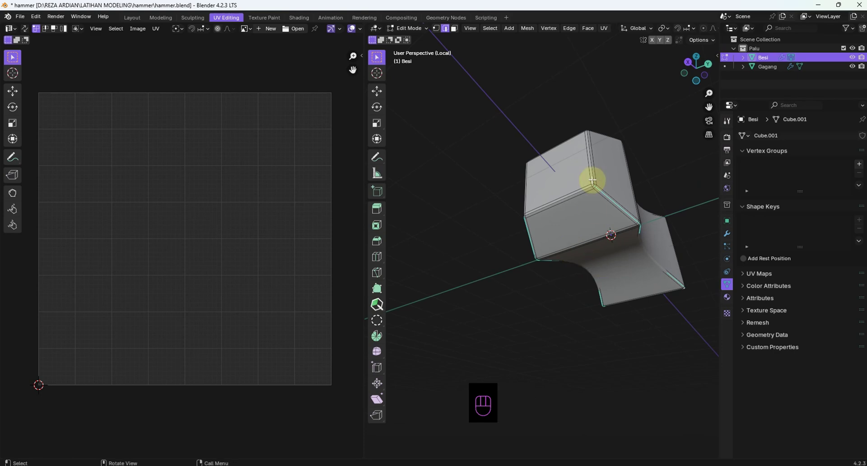
pyautogui.keyDown('shift'); pyautogui.moveTo(591, 180); pyautogui.dragTo(528, 250, button='middle'); pyautogui.keyUp('shift')
pyautogui.scroll(4, 565, 265)
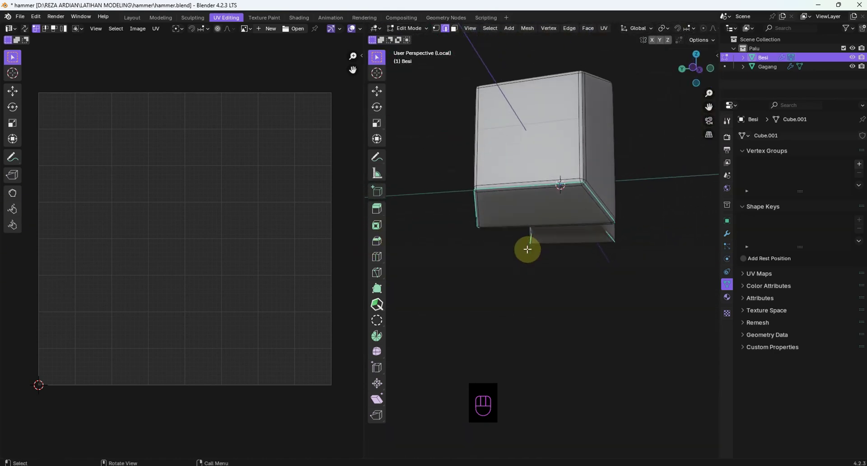
pyautogui.rightClick(547, 198)
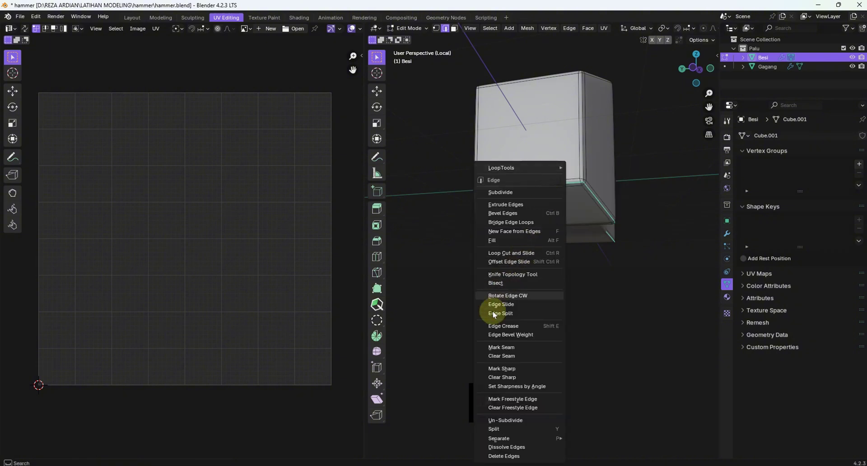
pyautogui.click(519, 349)
pyautogui.moveTo(541, 326); pyautogui.dragTo(594, 277, button='middle')
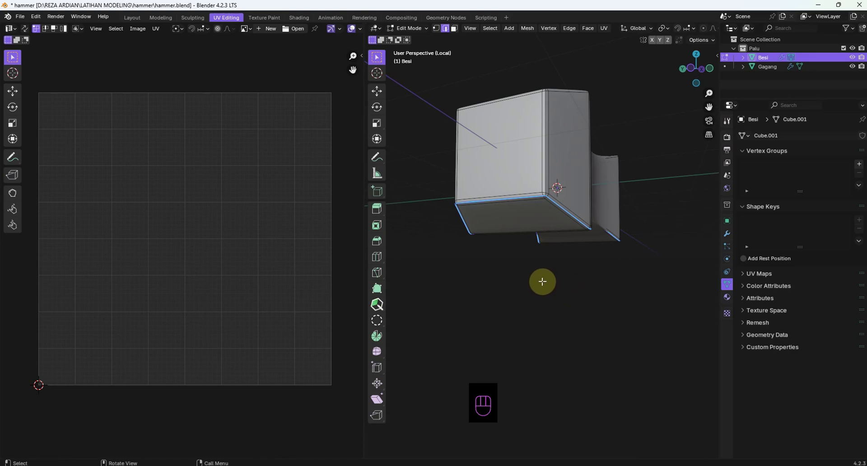
pyautogui.press('a')
# - Unwrap the whole hammer head along the seam around its underside
pyautogui.scroll(6, 577, 294)
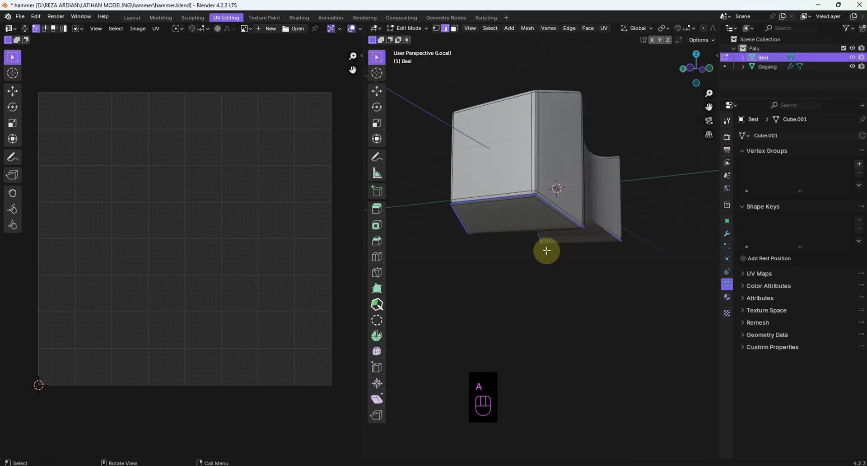
pyautogui.moveTo(578, 197); pyautogui.dragTo(546, 232, button='middle')
pyautogui.keyDown('shift'); pyautogui.moveTo(498, 261); pyautogui.dragTo(509, 271, button='middle'); pyautogui.keyUp('shift')
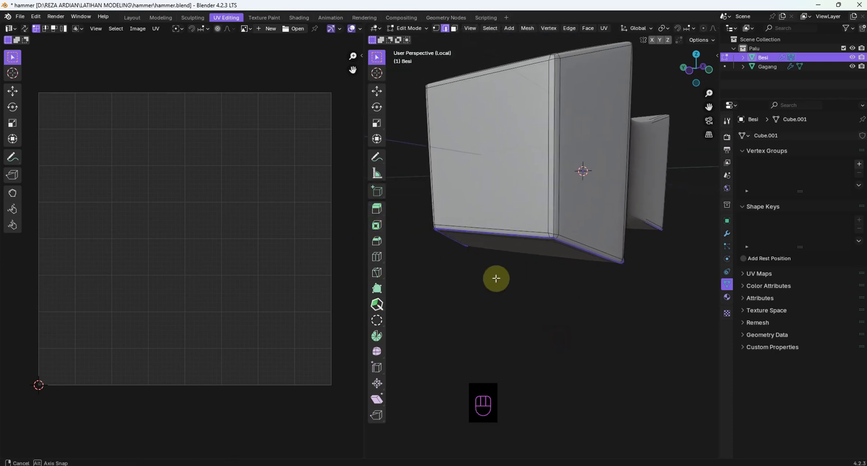
pyautogui.keyDown('shift'); pyautogui.moveTo(497, 278); pyautogui.dragTo(544, 327, button='middle'); pyautogui.keyUp('shift')
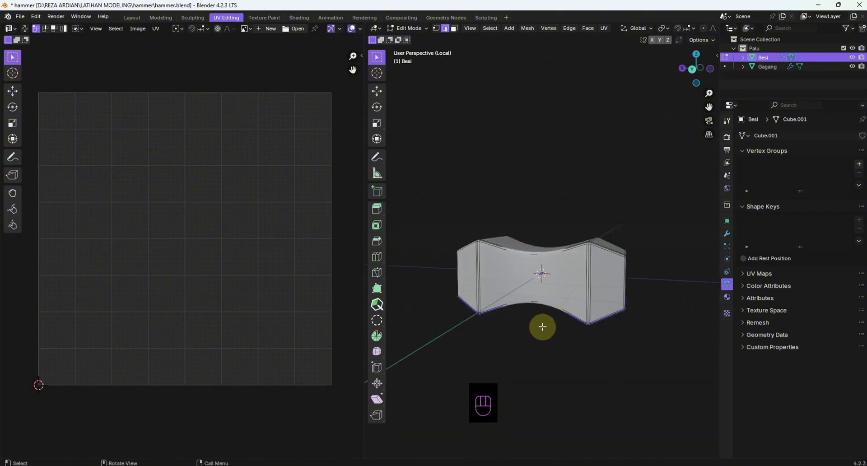
pyautogui.press('a')
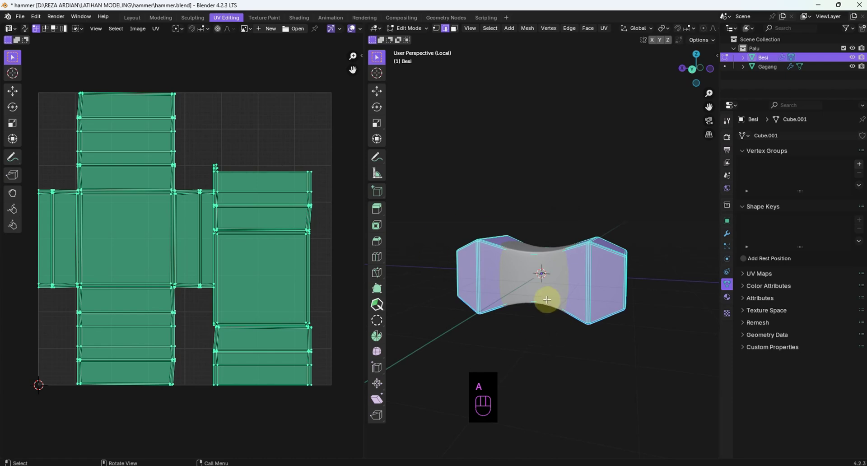
pyautogui.press('u')
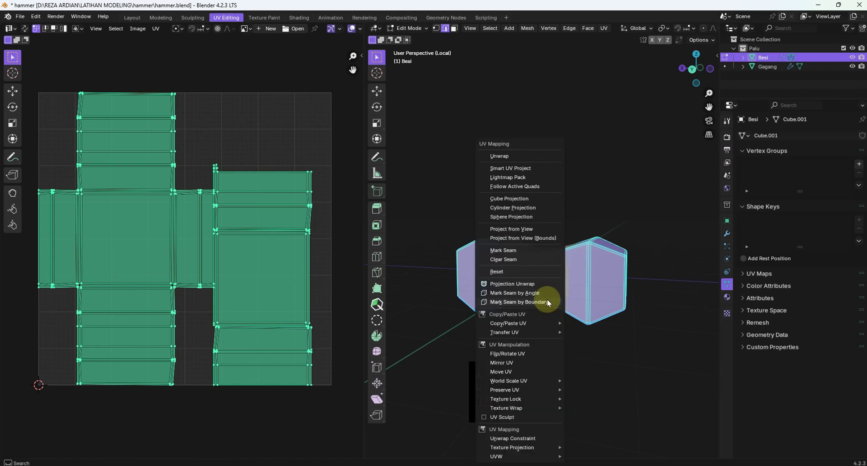
pyautogui.click(513, 158)
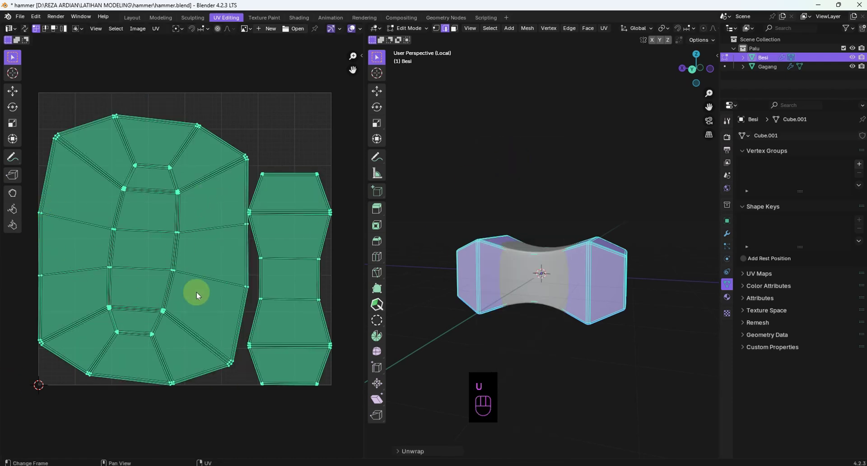
# - Compare the seam around the head's underside with the unwrapped UV islands
pyautogui.click(548, 342)
pyautogui.moveTo(548, 343); pyautogui.dragTo(551, 273, button='middle')
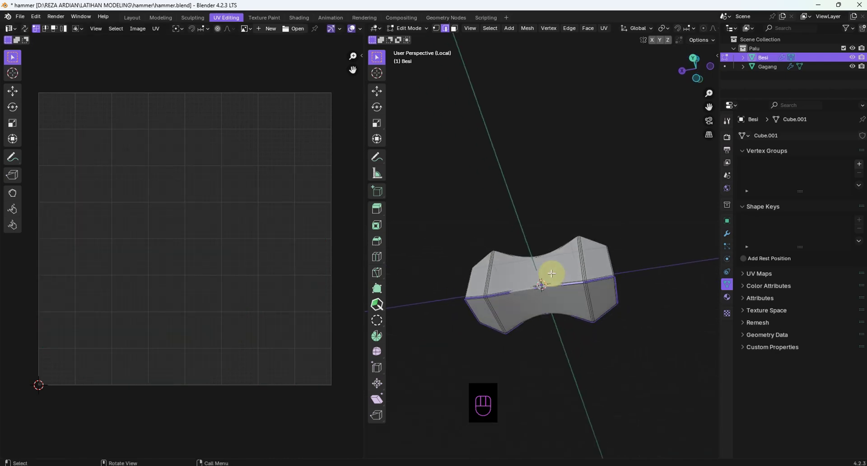
pyautogui.press('a')
pyautogui.press('a')
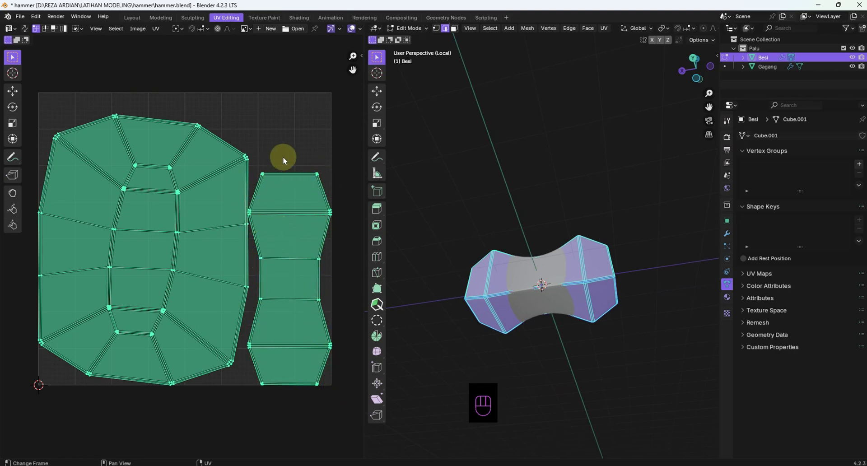
pyautogui.click(594, 383)
# - Select the bevel-centre edges along the head's vertical corners, undoing the stray loop picked around the lower rim
pyautogui.moveTo(595, 383); pyautogui.dragTo(555, 296, button='middle')
pyautogui.moveTo(616, 300); pyautogui.dragTo(542, 304, button='middle')
pyautogui.scroll(3, 616, 360)
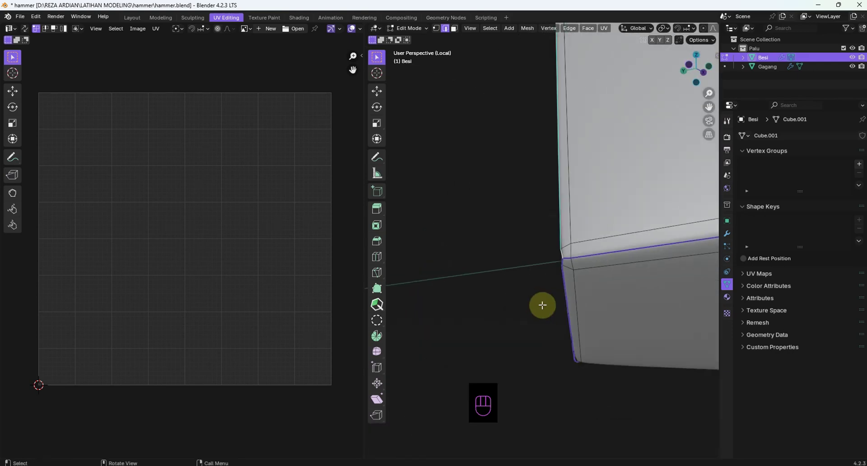
pyautogui.scroll(-5, 619, 280)
pyautogui.keyDown('shift'); pyautogui.moveTo(619, 280); pyautogui.dragTo(561, 367, button='middle'); pyautogui.keyUp('shift')
pyautogui.scroll(3, 592, 307)
pyautogui.keyDown('shift'); pyautogui.click(569, 354); pyautogui.keyUp('shift')
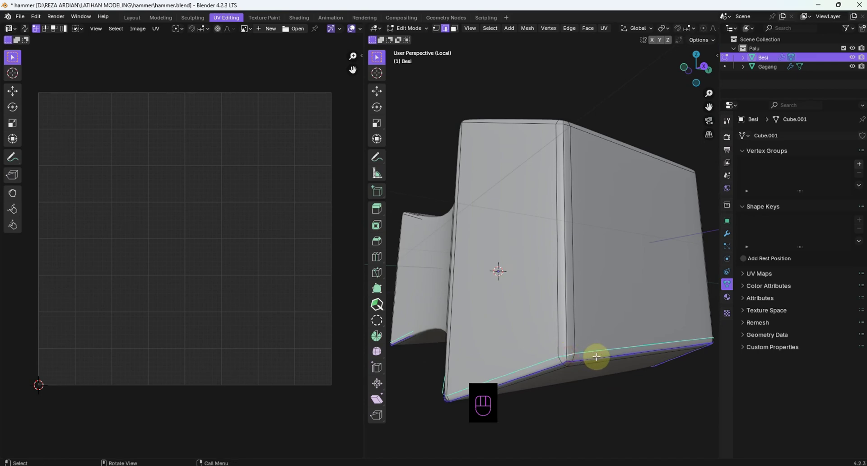
pyautogui.hotkey('ctrl', 'z')
pyautogui.hotkey('ctrl', 'z')
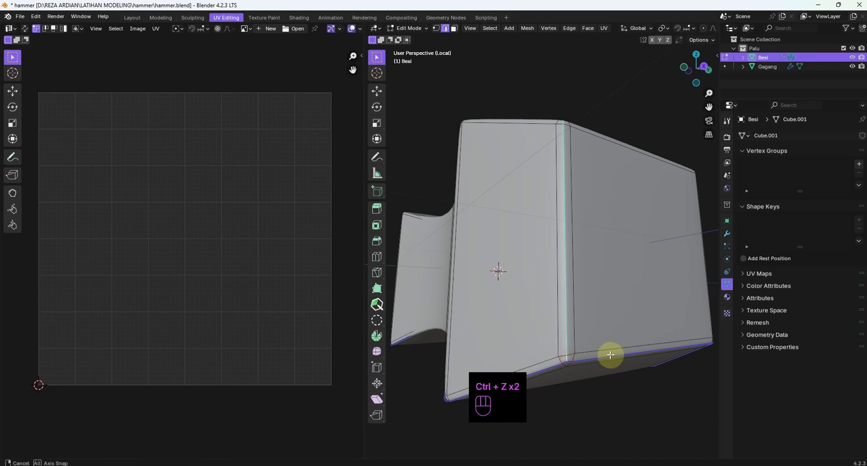
# - Complete the selection of vertical bevel-centre corner edges at both ends of the head and mark them as seams
pyautogui.moveTo(610, 354); pyautogui.dragTo(523, 324, button='middle')
pyautogui.scroll(-3, 585, 248)
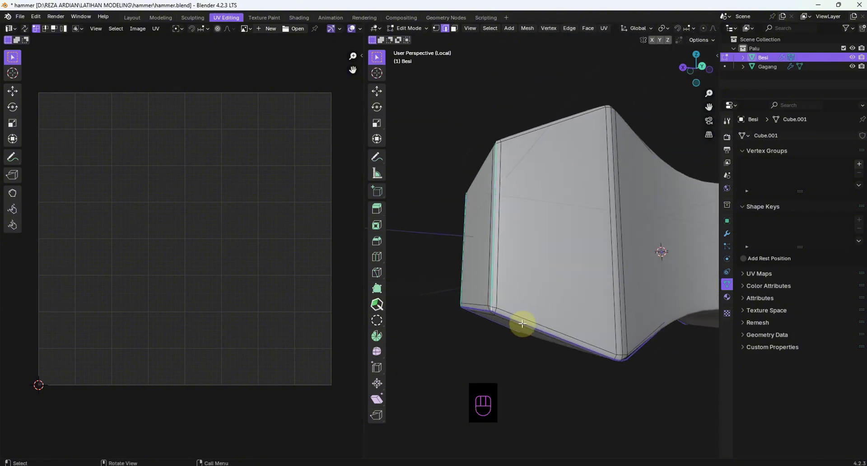
pyautogui.moveTo(571, 276); pyautogui.dragTo(606, 292, button='middle')
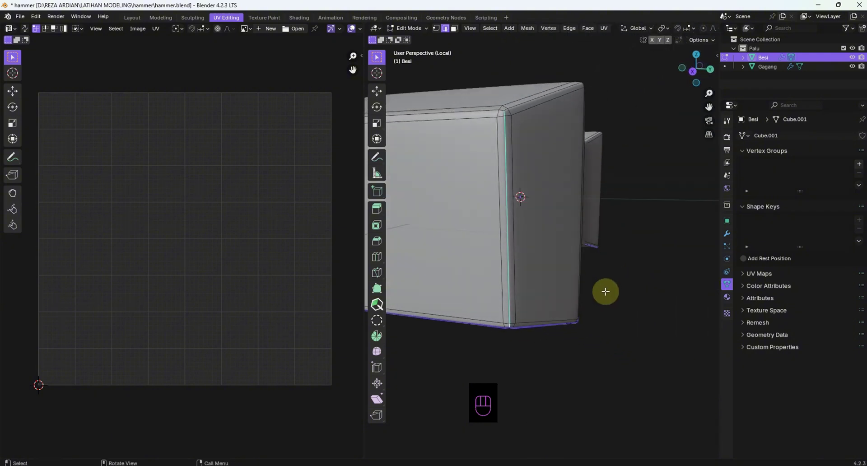
pyautogui.scroll(-3, 530, 305)
pyautogui.moveTo(529, 304); pyautogui.dragTo(589, 284, button='middle')
pyautogui.press('u')
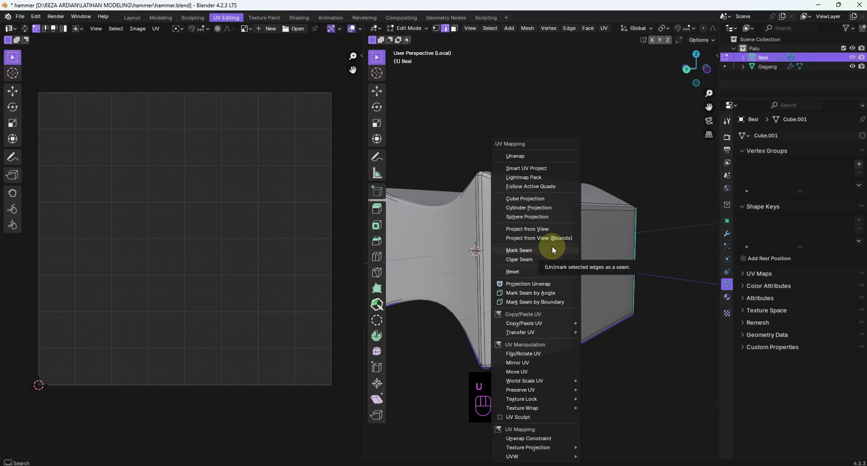
pyautogui.click(555, 251)
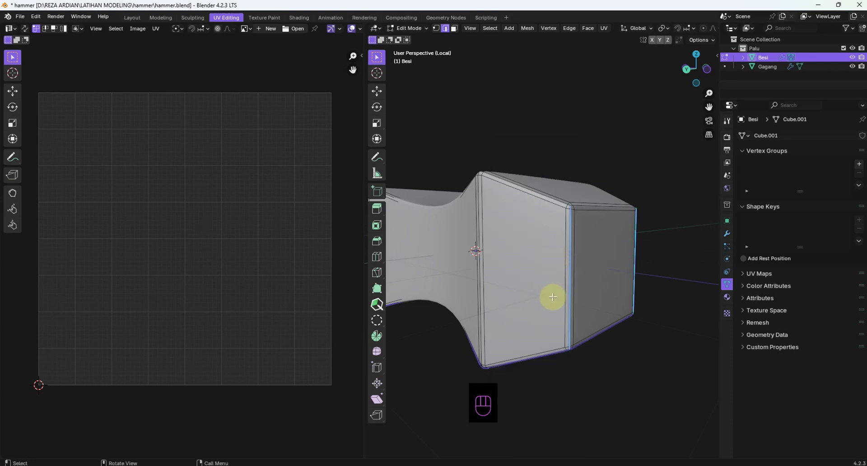
# - Unwrap the whole hammer head along its underside and corner seams, check the new islands and clear the selection
pyautogui.moveTo(552, 296); pyautogui.dragTo(534, 296, button='middle')
pyautogui.press('a')
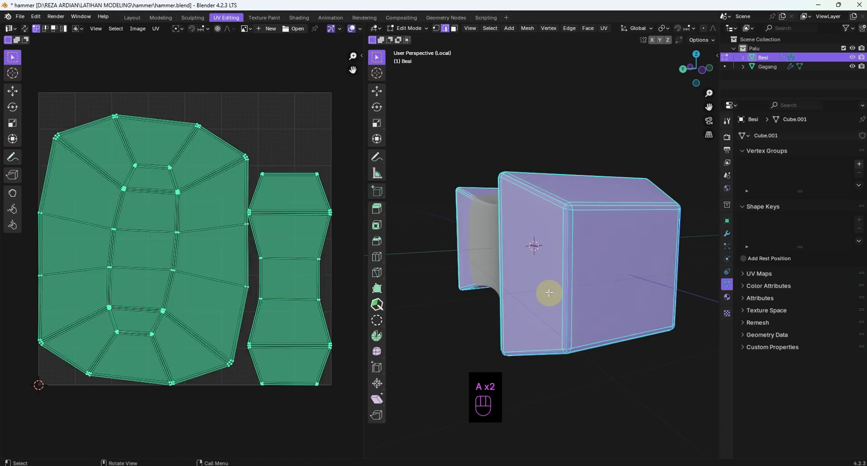
pyautogui.scroll(-2, 549, 292)
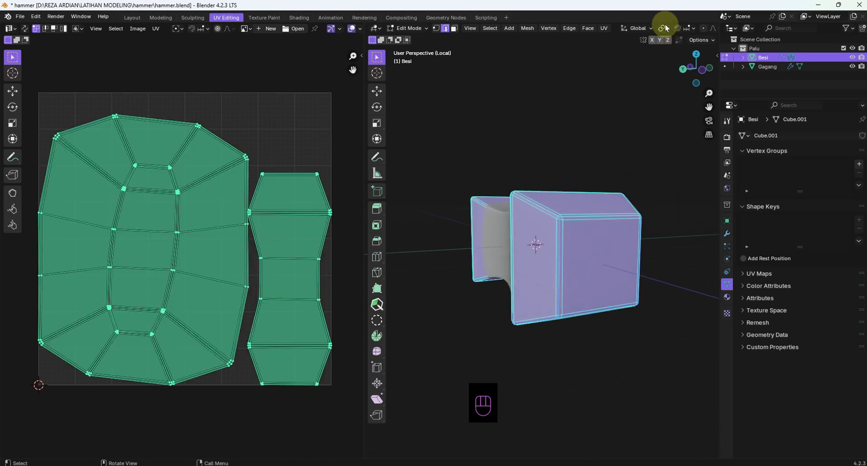
pyautogui.click(605, 28)
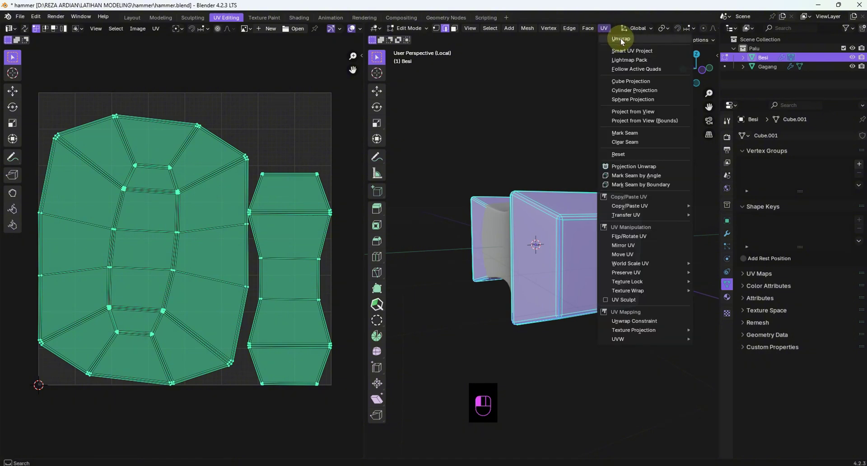
pyautogui.click(620, 38)
pyautogui.scroll(-2, 192, 243)
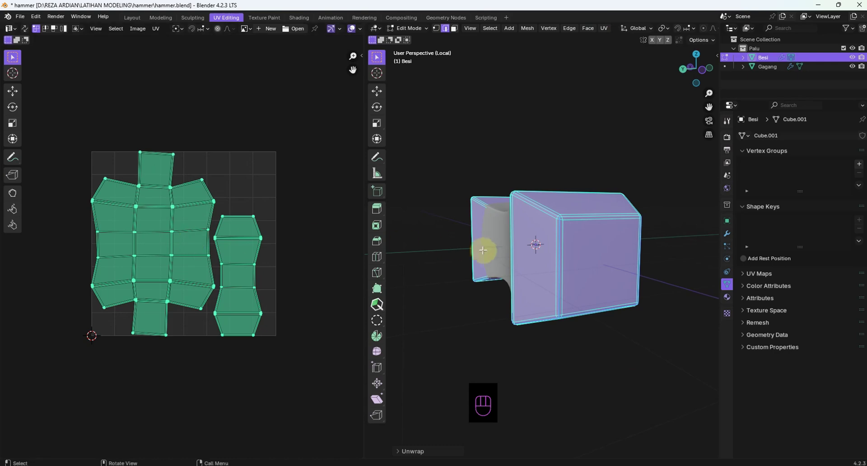
pyautogui.click(578, 350)
pyautogui.moveTo(575, 350); pyautogui.dragTo(590, 316, button='middle')
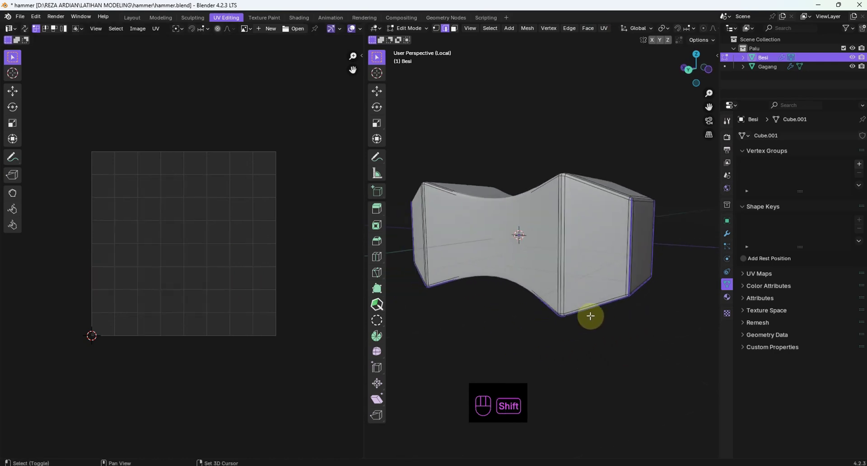
pyautogui.press('a')
pyautogui.moveTo(590, 264); pyautogui.dragTo(654, 303, button='middle')
pyautogui.click(616, 354)
# - Return the head to Object Mode, leave its local view and select the handle Gagang
pyautogui.click(423, 28)
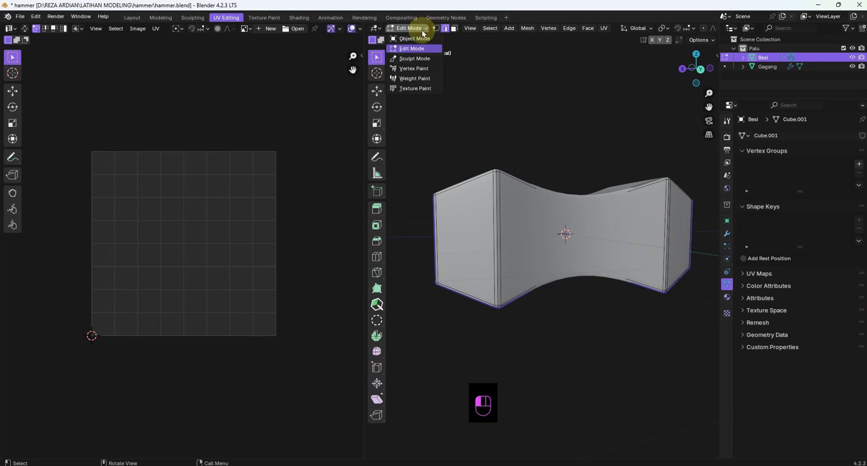
pyautogui.click(421, 39)
pyautogui.scroll(-3, 497, 191)
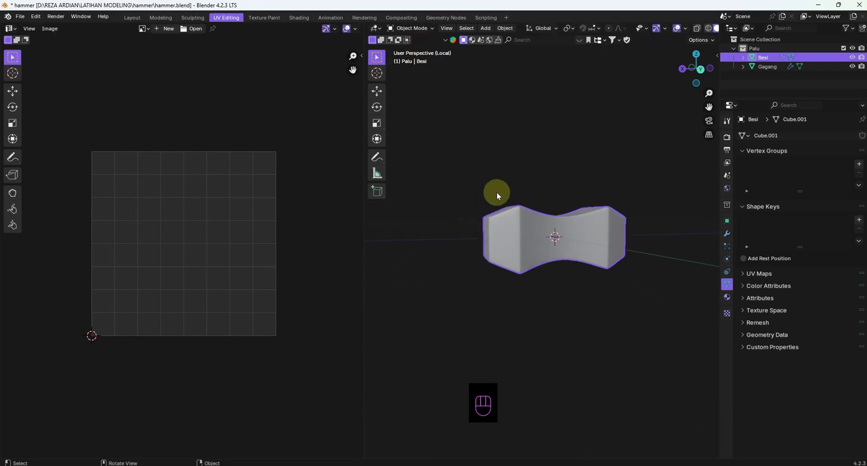
pyautogui.press('KP_Divide')
pyautogui.click(631, 320)
pyautogui.click(536, 318)
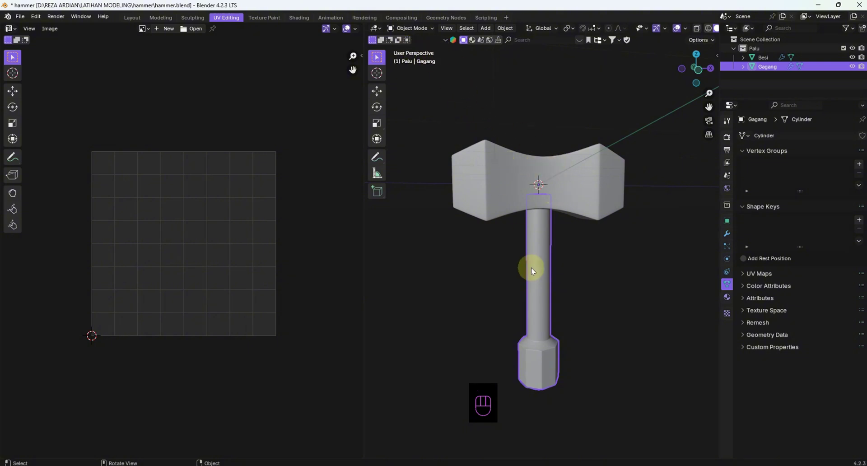
# - Isolate the handle Gagang in local view and enter Edit Mode on it
pyautogui.scroll(1, 531, 267)
pyautogui.moveTo(531, 267)
pyautogui.keyDown('shift'); pyautogui.mouseDown(button='middle')
pyautogui.moveTo(527, 224)
pyautogui.moveTo(555, 231)
pyautogui.moveTo(532, 254)
pyautogui.mouseUp(button='middle'); pyautogui.keyUp('shift')
pyautogui.scroll(2, 544, 263)
pyautogui.scroll(-4, 539, 239)
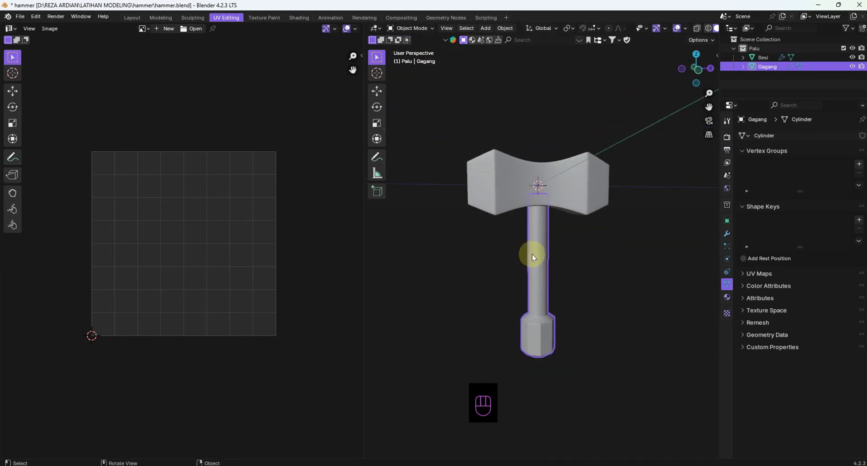
pyautogui.scroll(2, 532, 254)
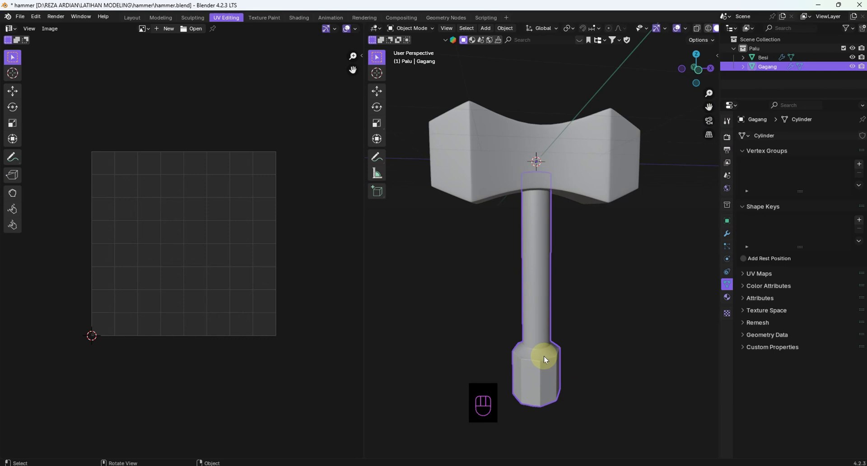
pyautogui.press('/')
pyautogui.keyDown('shift'); pyautogui.moveTo(558, 327); pyautogui.dragTo(593, 270, button='middle'); pyautogui.keyUp('shift')
pyautogui.scroll(2, 577, 289)
pyautogui.click(410, 28)
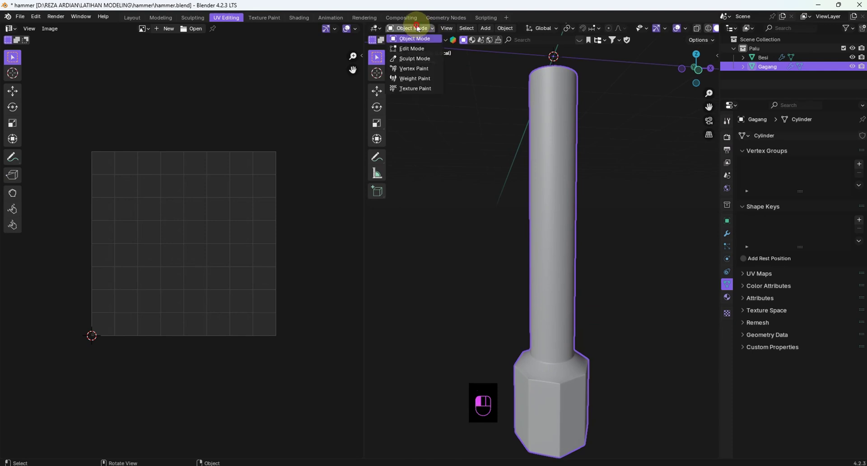
pyautogui.click(412, 48)
pyautogui.scroll(-3, 553, 224)
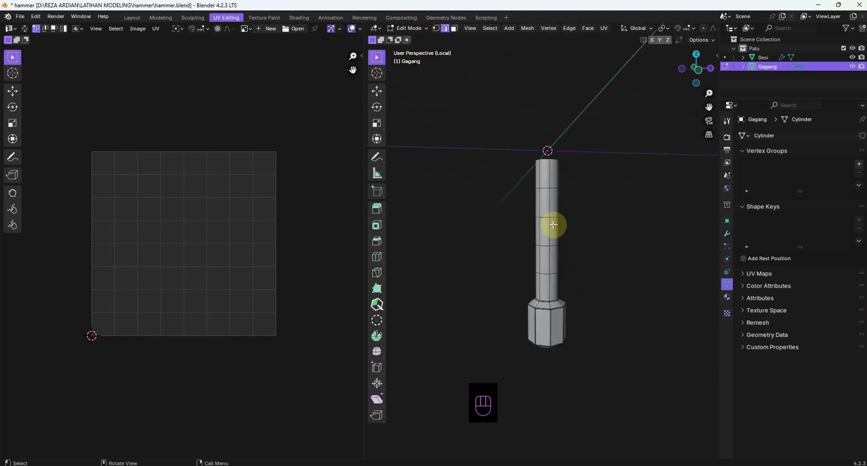
# - Switch to the back orthographic view of the handle
pyautogui.press('KP_1')
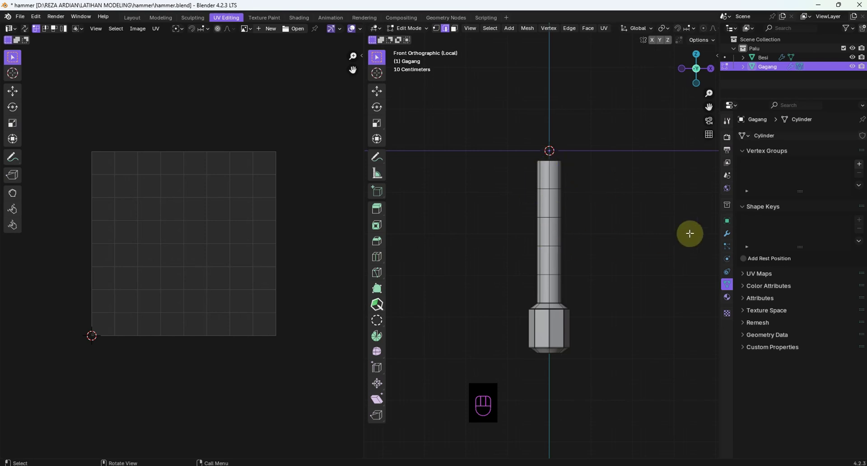
pyautogui.press('ctrl+KP_1')
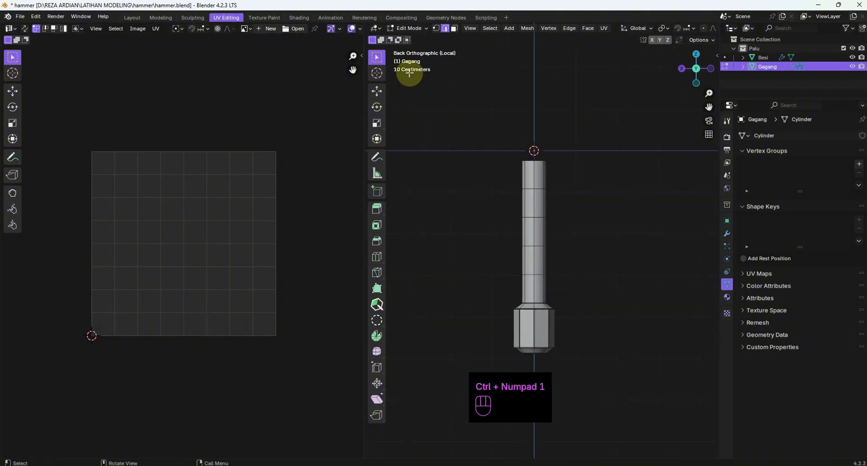
pyautogui.scroll(4, 554, 121)
pyautogui.scroll(1, 552, 120)
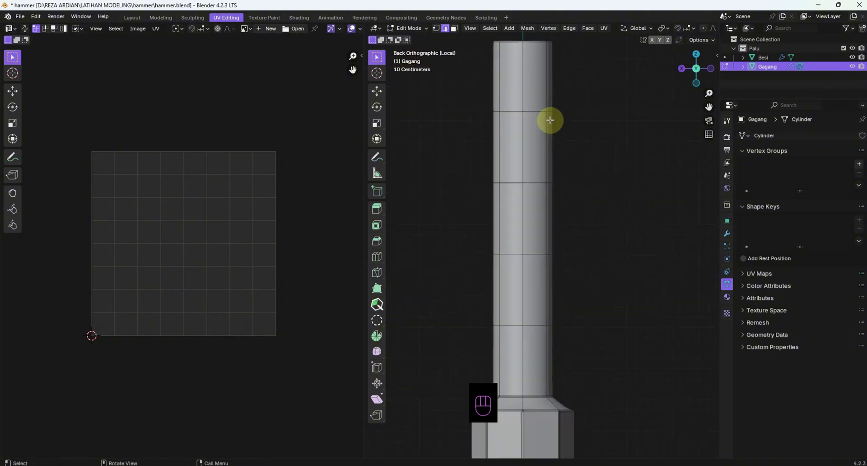
# - Select the bevel-centre edge loop around the rim of the handle's top end, undoing the wrongly picked loop
pyautogui.keyDown('shift'); pyautogui.moveTo(538, 184); pyautogui.dragTo(557, 355, button='middle'); pyautogui.keyUp('shift')
pyautogui.scroll(5, 557, 217)
pyautogui.keyDown('shift'); pyautogui.moveTo(552, 259); pyautogui.dragTo(555, 289, button='middle'); pyautogui.keyUp('shift')
pyautogui.moveTo(555, 281); pyautogui.dragTo(553, 311, button='middle')
pyautogui.scroll(3, 551, 277)
pyautogui.keyDown('shift'); pyautogui.moveTo(551, 263); pyautogui.dragTo(552, 253, button='middle'); pyautogui.keyUp('shift')
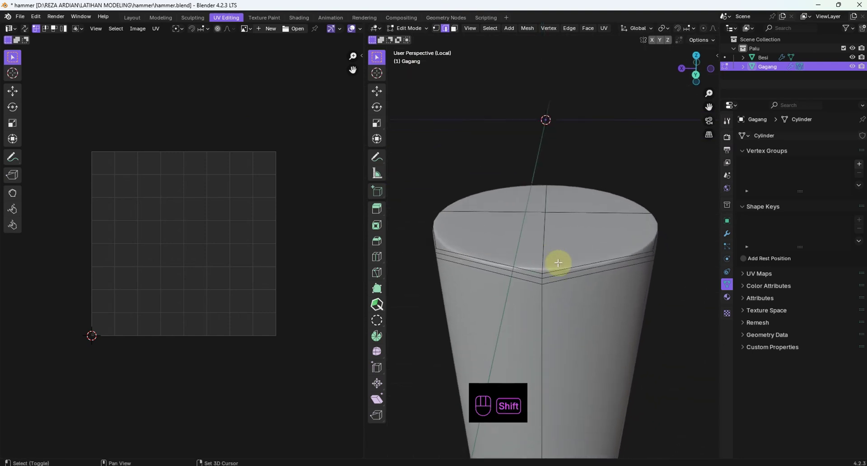
pyautogui.moveTo(488, 266); pyautogui.dragTo(664, 258, button='middle')
pyautogui.moveTo(527, 260); pyautogui.dragTo(627, 291, button='middle')
pyautogui.keyDown('shift'); pyautogui.click(522, 286); pyautogui.keyUp('shift')
pyautogui.scroll(-4, 571, 289)
pyautogui.keyDown('shift'); pyautogui.click(494, 210); pyautogui.keyUp('shift')
pyautogui.moveTo(507, 213); pyautogui.dragTo(561, 207, button='middle')
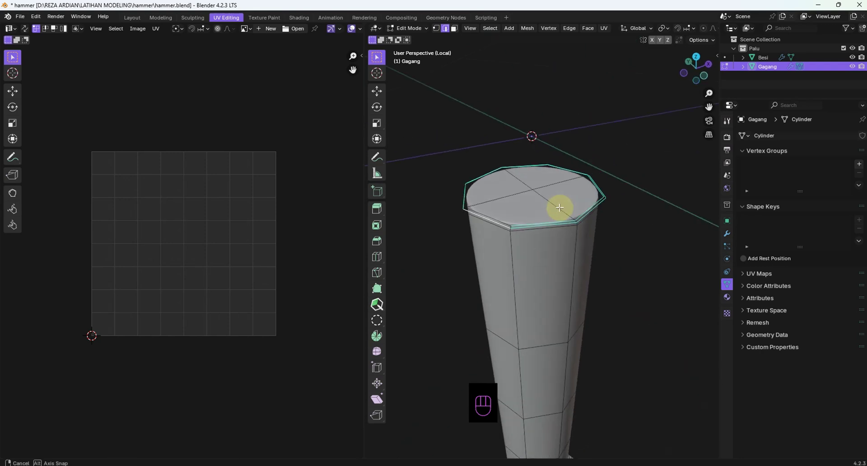
pyautogui.hotkey('ctrl', 'z')
pyautogui.keyDown('shift'); pyautogui.click(493, 220); pyautogui.keyUp('shift')
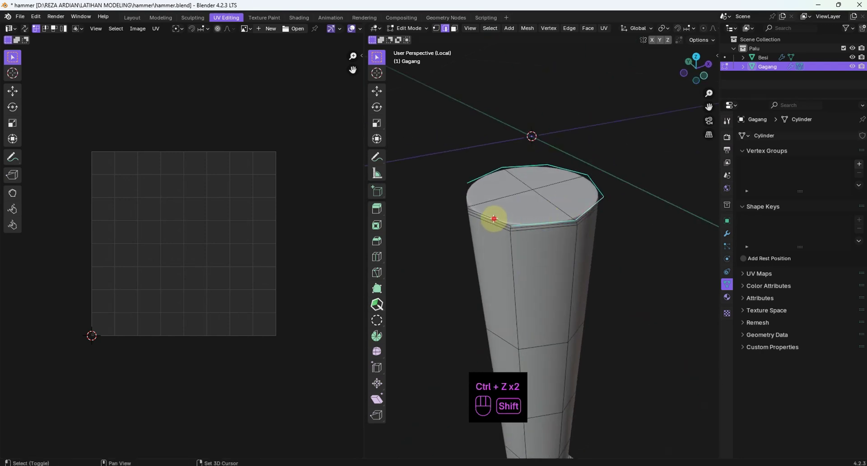
# - Add the shortest path of vertical edges along the back centre of the shaft, from the top rim to the neck above the grip
pyautogui.moveTo(511, 241); pyautogui.dragTo(598, 222, button='middle')
pyautogui.press('ctrl+KP_1')
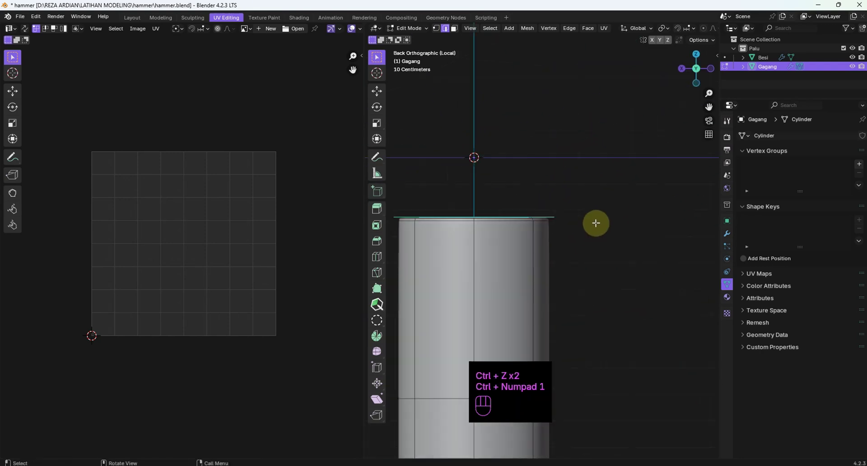
pyautogui.scroll(3, 544, 180)
pyautogui.moveTo(543, 181)
pyautogui.keyDown('shift'); pyautogui.mouseDown(button='middle')
pyautogui.moveTo(573, 188)
pyautogui.moveTo(571, 237)
pyautogui.moveTo(540, 168)
pyautogui.mouseUp(button='middle'); pyautogui.keyUp('shift')
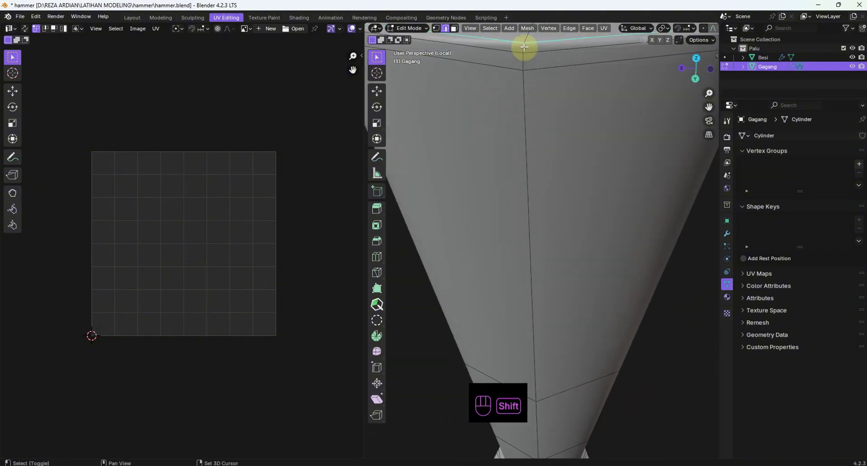
pyautogui.keyDown('shift'); pyautogui.moveTo(524, 47); pyautogui.dragTo(565, 190, button='middle'); pyautogui.keyUp('shift')
pyautogui.scroll(-6, 575, 234)
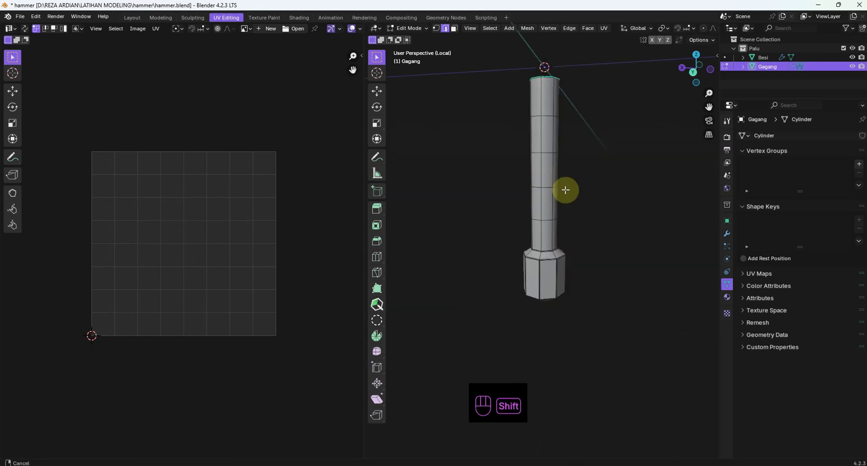
pyautogui.scroll(4, 552, 291)
pyautogui.keyDown('shift'); pyautogui.moveTo(552, 291); pyautogui.dragTo(505, 221, button='middle'); pyautogui.keyUp('shift')
pyautogui.scroll(5, 523, 246)
pyautogui.keyDown('ctrl'); pyautogui.keyDown('shift'); pyautogui.click(511, 227); pyautogui.keyUp('shift'); pyautogui.keyUp('ctrl')
pyautogui.scroll(-2, 522, 238)
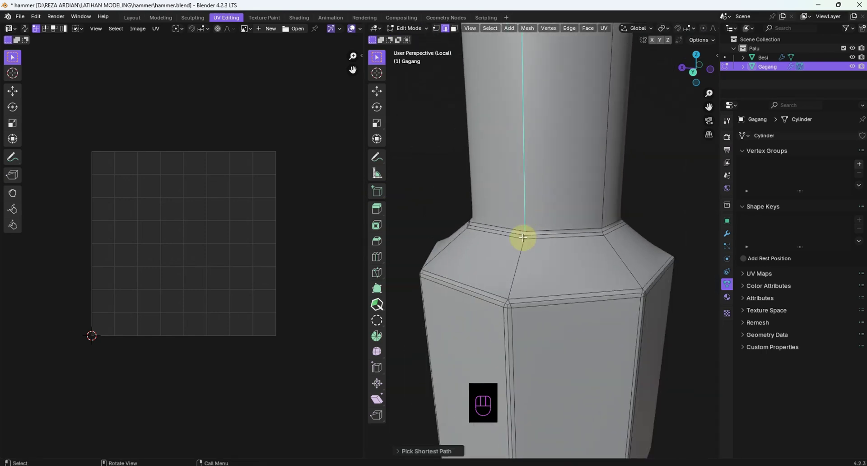
# - Add the bevel-centre edge loop around the neck between shaft and grip, undoing the stray selection beyond it
pyautogui.moveTo(517, 263); pyautogui.dragTo(553, 273, button='middle')
pyautogui.scroll(-3, 569, 263)
pyautogui.scroll(4, 558, 242)
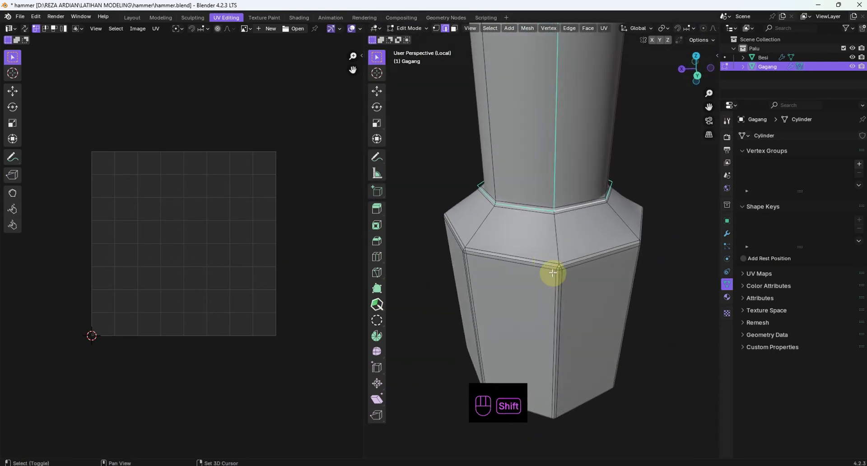
pyautogui.hotkey('ctrl', 'z')
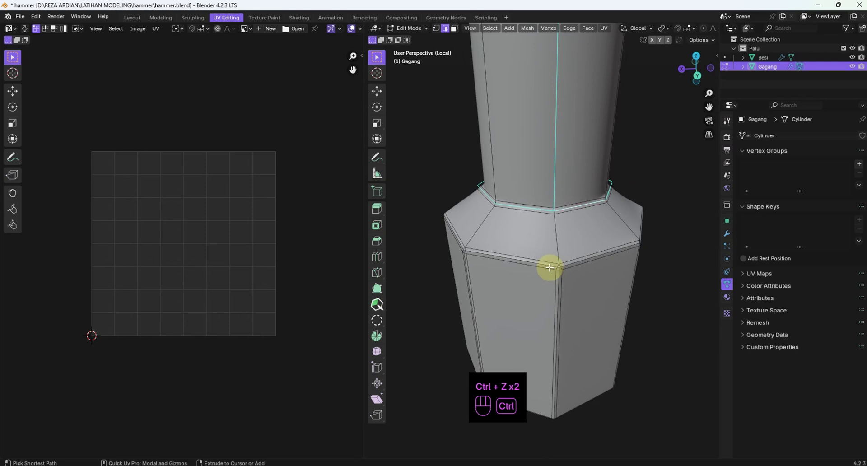
# - Start adding bevel-centre edges along the grip's upper rim, undoing the wrongly picked loop and stray edges
pyautogui.keyDown('alt'); pyautogui.keyDown('shift'); pyautogui.click(583, 263); pyautogui.keyUp('shift'); pyautogui.keyUp('alt')
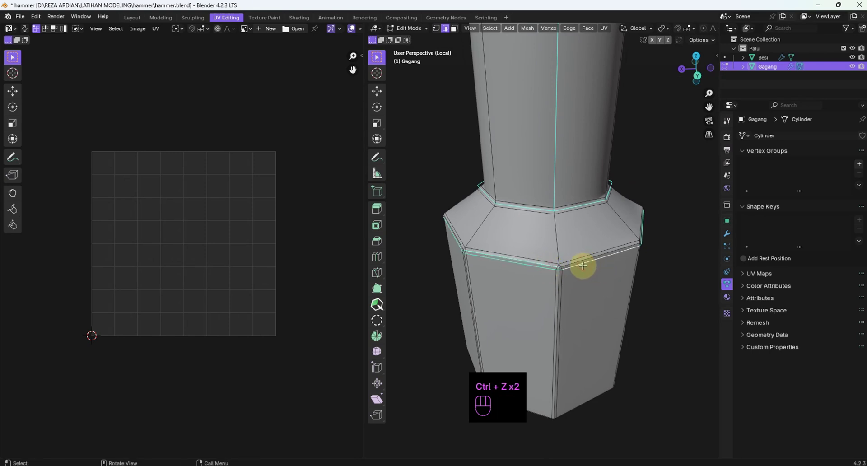
pyautogui.hotkey('ctrl', 'z')
pyautogui.moveTo(581, 261); pyautogui.dragTo(551, 294, button='middle')
pyautogui.moveTo(486, 269); pyautogui.dragTo(532, 258, button='middle')
pyautogui.keyDown('shift'); pyautogui.click(524, 265); pyautogui.keyUp('shift')
pyautogui.hotkey('ctrl', 'z')
pyautogui.hotkey('ctrl', 'z')
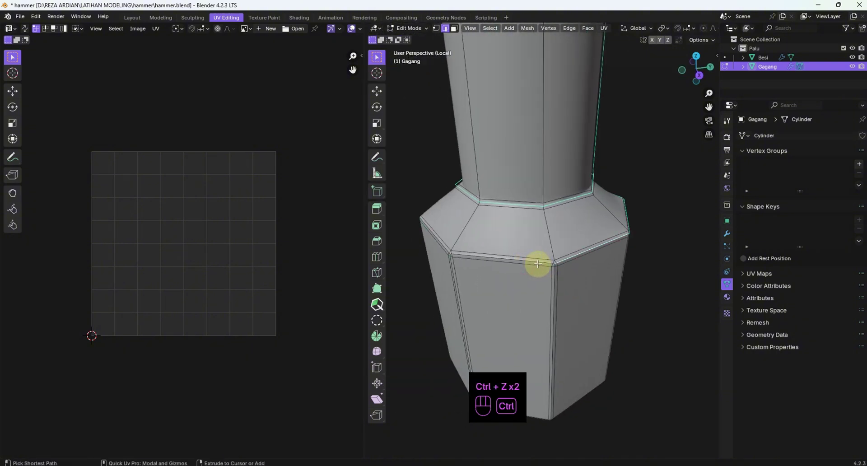
# - Add the remaining bevel-centre edges around the other sides of the grip's upper rim to the selection
pyautogui.moveTo(519, 279); pyautogui.dragTo(536, 320, button='middle')
pyautogui.moveTo(488, 344); pyautogui.dragTo(605, 286, button='middle')
pyautogui.keyDown('shift'); pyautogui.click(592, 297); pyautogui.keyUp('shift')
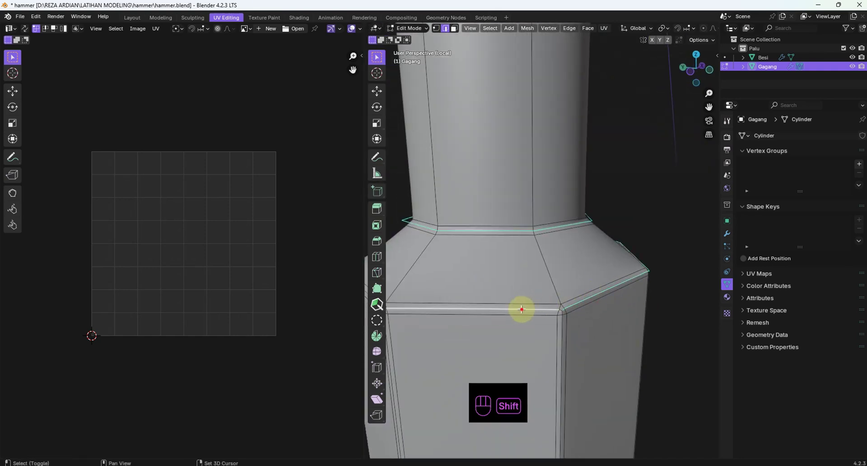
pyautogui.scroll(-4, 519, 310)
pyautogui.keyDown('shift'); pyautogui.moveTo(518, 309); pyautogui.dragTo(538, 325, button='middle'); pyautogui.keyUp('shift')
pyautogui.scroll(4, 542, 307)
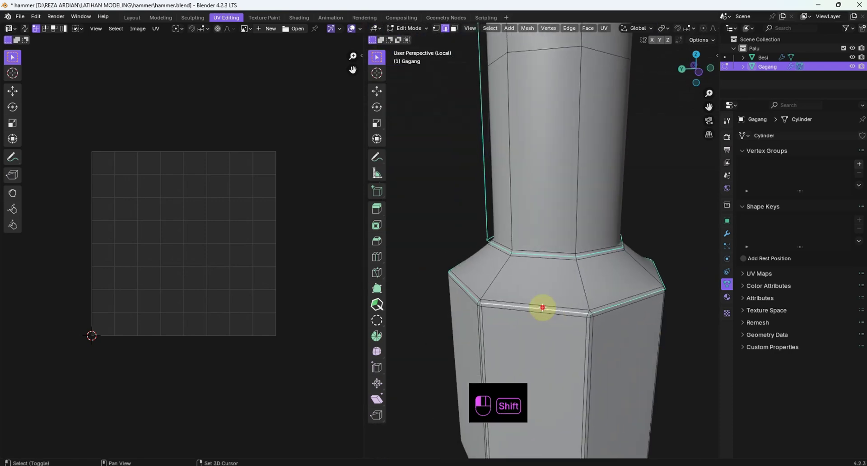
# - Add the bevel-centre vertical edge along the back corner of the grip, from its upper rim to its lower rim, to the selection
pyautogui.press('ctrl+KP_3')
pyautogui.press('ctrl+KP_1')
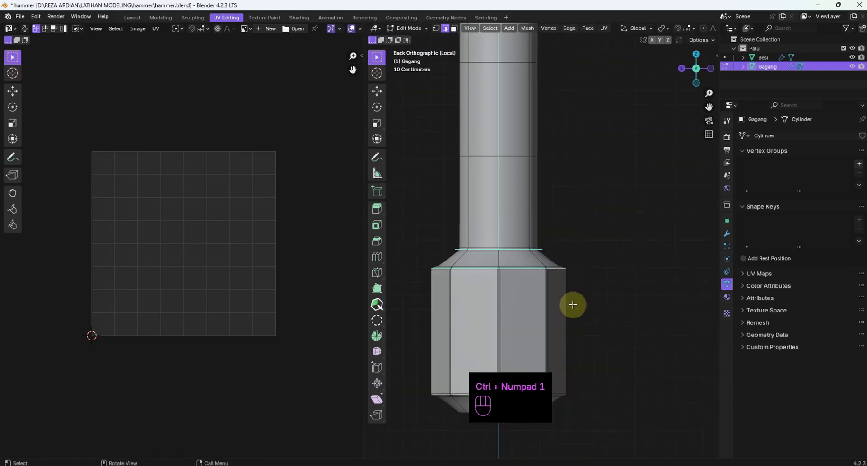
pyautogui.keyDown('shift'); pyautogui.moveTo(573, 305); pyautogui.dragTo(577, 259, button='middle'); pyautogui.keyUp('shift')
pyautogui.scroll(6, 569, 253)
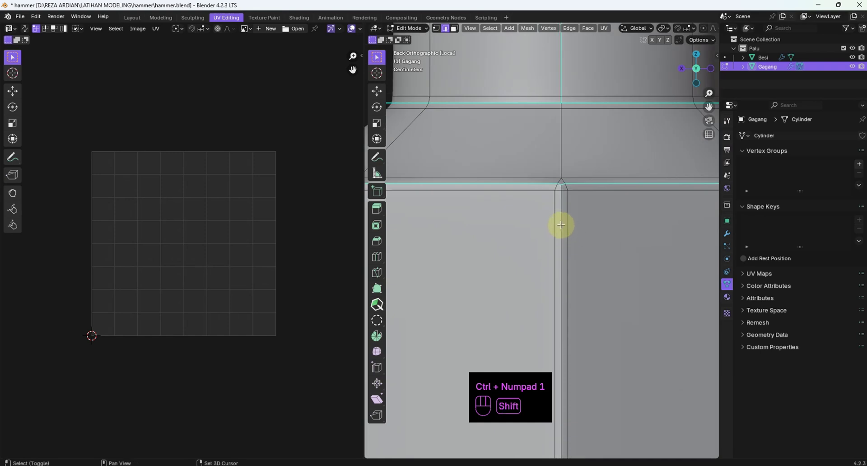
pyautogui.scroll(-3, 576, 263)
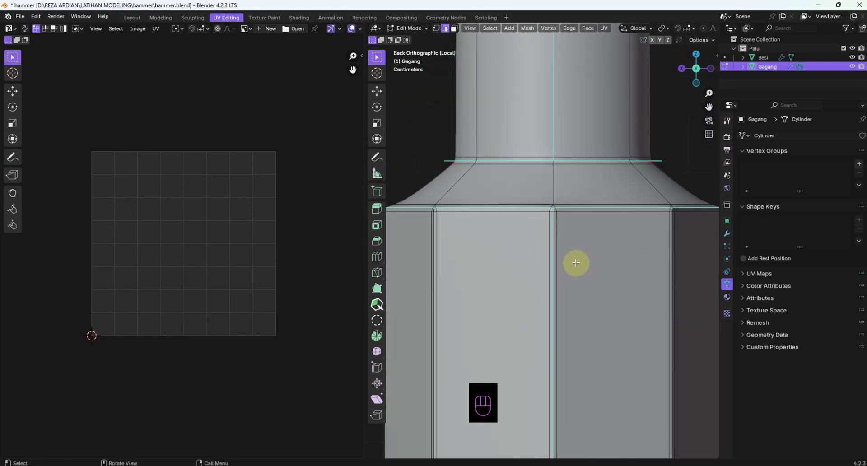
pyautogui.keyDown('shift'); pyautogui.moveTo(576, 263); pyautogui.dragTo(578, 142, button='middle'); pyautogui.keyUp('shift')
pyautogui.keyDown('shift'); pyautogui.moveTo(605, 338); pyautogui.dragTo(605, 261, button='middle'); pyautogui.keyUp('shift')
pyautogui.scroll(4, 606, 261)
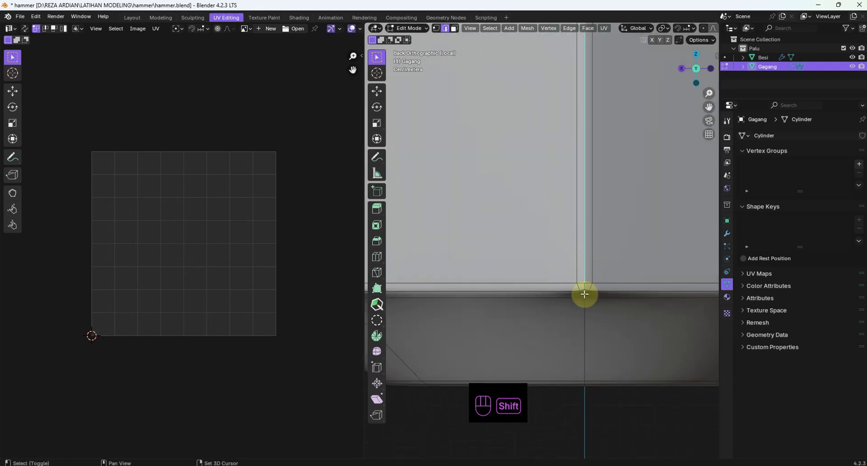
# - Add the bevel-centre edges around all sides of the grip's lower rim to the selection, undoing stray picks
pyautogui.moveTo(587, 288); pyautogui.dragTo(556, 294, button='middle')
pyautogui.moveTo(467, 288); pyautogui.dragTo(575, 314, button='middle')
pyautogui.keyDown('shift'); pyautogui.click(449, 259); pyautogui.keyUp('shift')
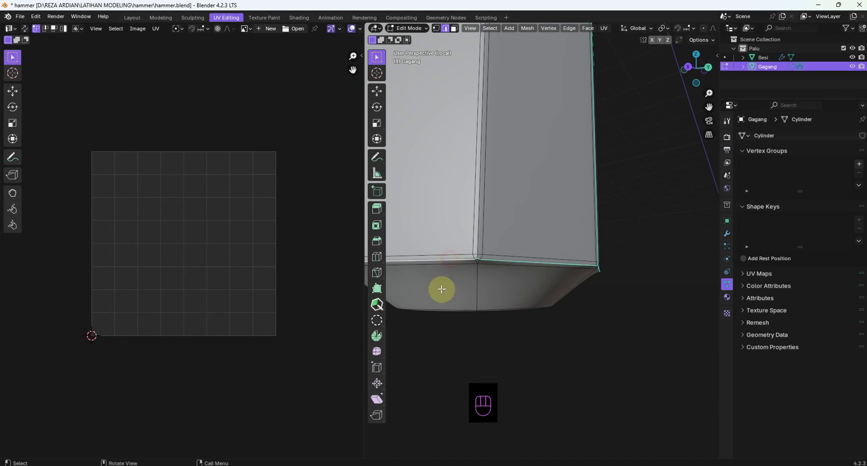
pyautogui.moveTo(442, 288); pyautogui.dragTo(356, 285, button='middle')
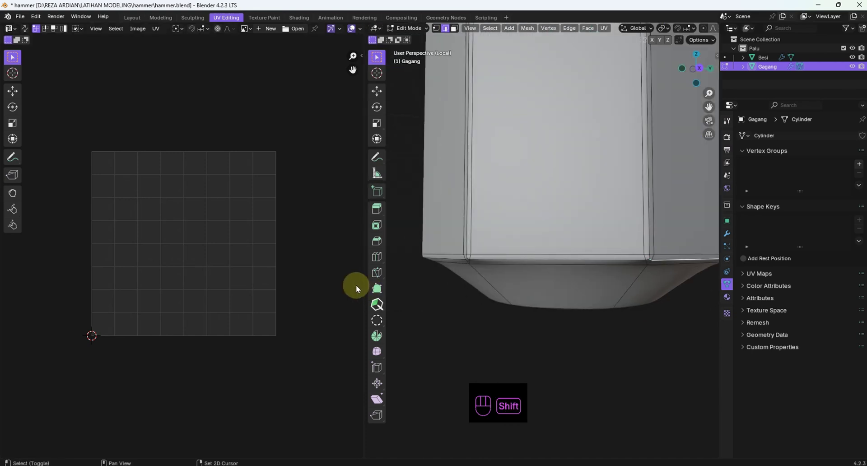
pyautogui.keyDown('shift'); pyautogui.click(603, 260); pyautogui.keyUp('shift')
pyautogui.moveTo(507, 294); pyautogui.dragTo(549, 294, button='middle')
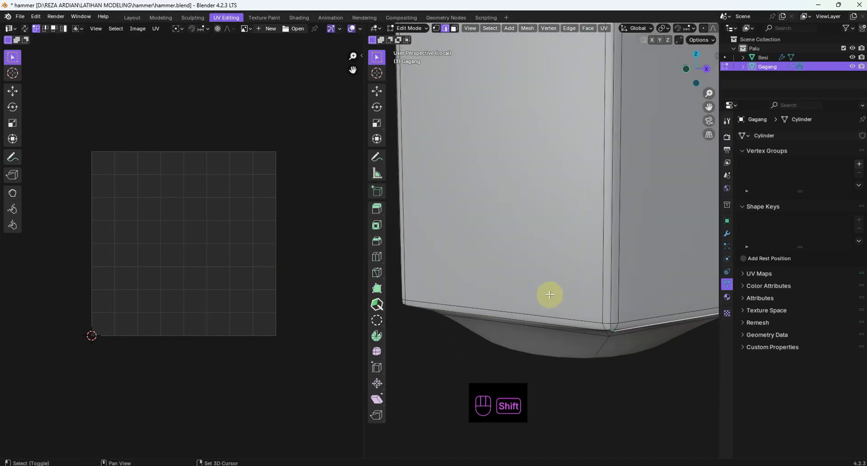
pyautogui.keyDown('shift'); pyautogui.click(560, 327); pyautogui.keyUp('shift')
pyautogui.keyDown('shift'); pyautogui.click(577, 345); pyautogui.keyUp('shift')
pyautogui.hotkey('ctrl', 'z')
pyautogui.hotkey('ctrl', 'z')
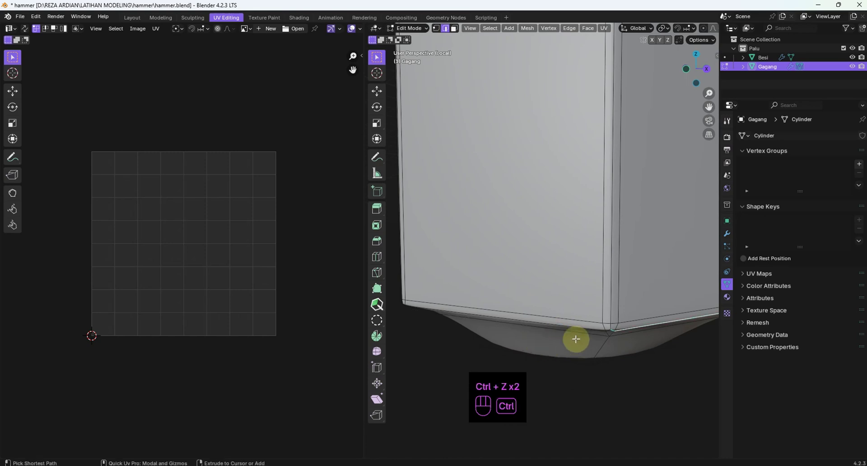
pyautogui.keyDown('shift'); pyautogui.click(571, 323); pyautogui.keyUp('shift')
pyautogui.moveTo(504, 356); pyautogui.dragTo(688, 327, button='middle')
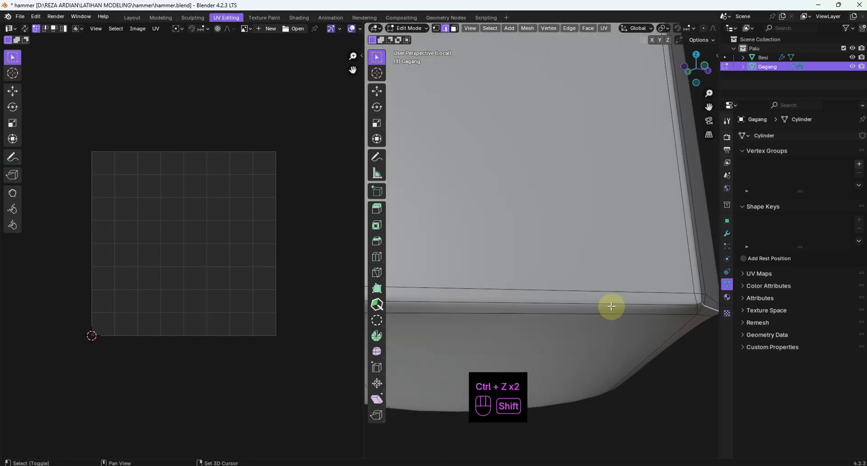
# - Add the bevel-centre edge loop around the flat bottom cap of the grip, undoing the wrongly picked edges
pyautogui.moveTo(613, 302); pyautogui.dragTo(569, 223, button='middle')
pyautogui.scroll(2, 494, 251)
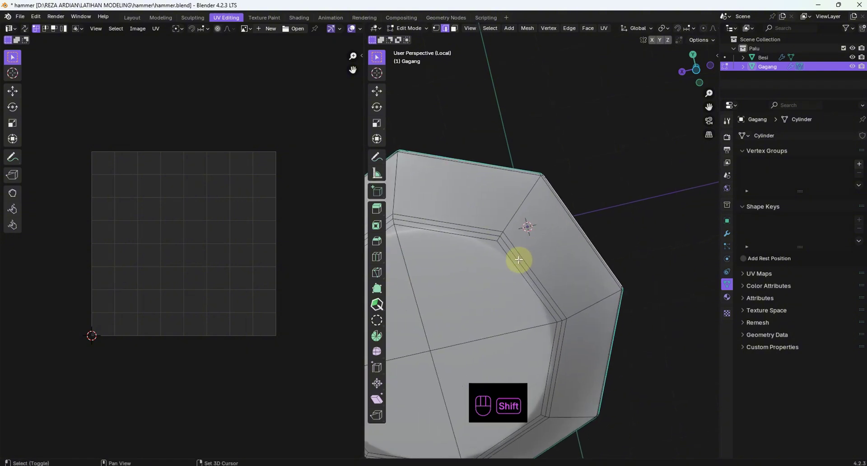
pyautogui.moveTo(518, 260); pyautogui.dragTo(577, 252, button='middle')
pyautogui.hotkey('ctrl', 'z')
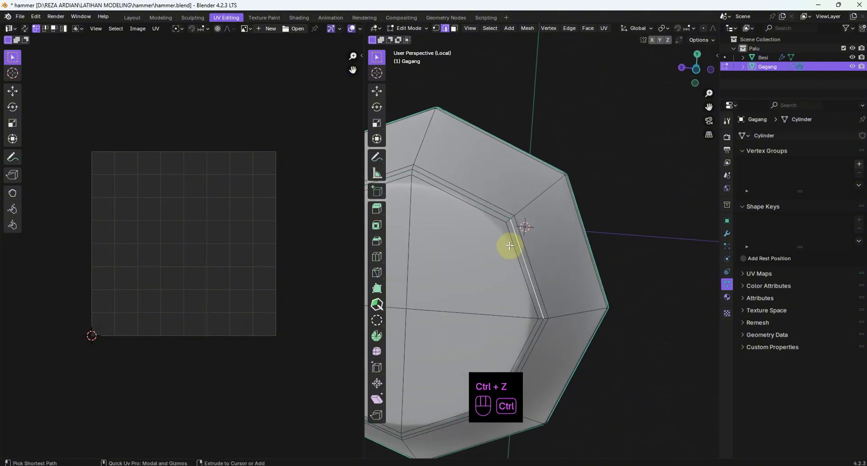
pyautogui.keyDown('shift'); pyautogui.click(510, 243); pyautogui.keyUp('shift')
pyautogui.hotkey('ctrl', 'z')
pyautogui.hotkey('ctrl', 'z')
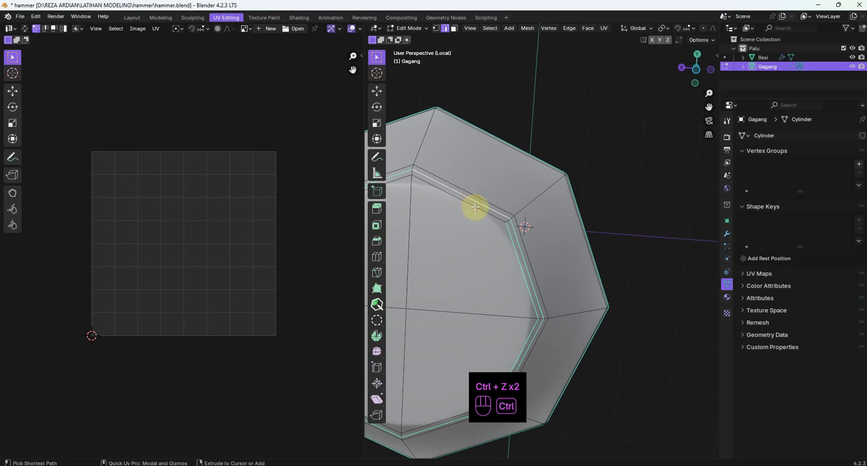
# - Examine the selected edges around the grip, neck, shaft and top rim from several sides
pyautogui.scroll(-3, 536, 221)
pyautogui.moveTo(585, 228); pyautogui.dragTo(625, 267, button='middle')
pyautogui.moveTo(513, 240); pyautogui.dragTo(576, 213, button='middle')
pyautogui.scroll(-3, 544, 255)
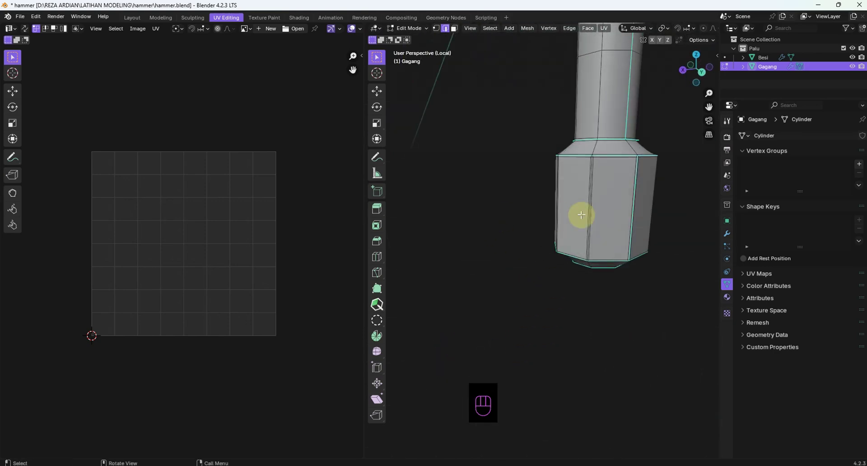
pyautogui.scroll(-4, 577, 213)
pyautogui.moveTo(550, 254)
pyautogui.mouseDown(button='middle')
pyautogui.moveTo(496, 276)
pyautogui.moveTo(540, 267)
pyautogui.mouseUp(button='middle')
pyautogui.scroll(3, 612, 238)
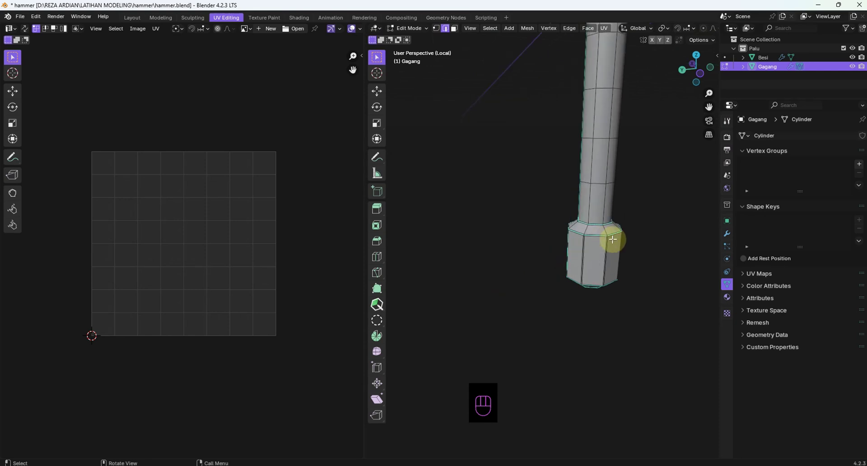
pyautogui.moveTo(612, 238); pyautogui.dragTo(519, 306, button='middle')
pyautogui.scroll(5, 587, 279)
pyautogui.scroll(-5, 632, 269)
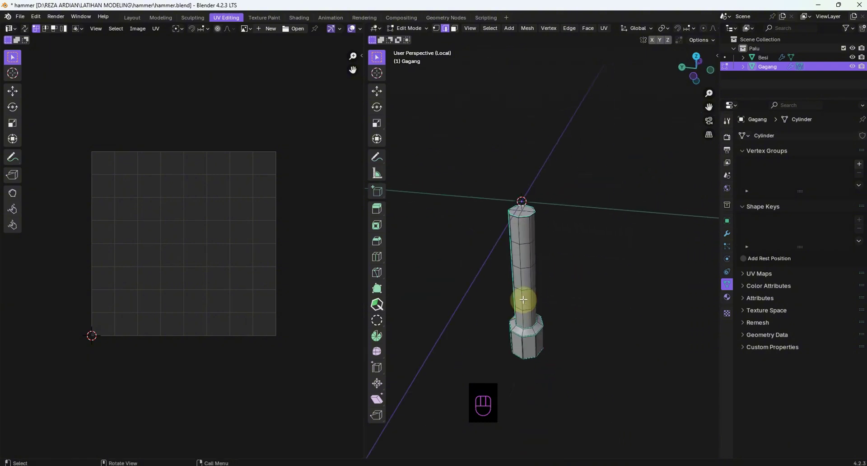
# - Mark all the selected handle edges as seams
pyautogui.scroll(3, 513, 276)
pyautogui.rightClick(508, 252)
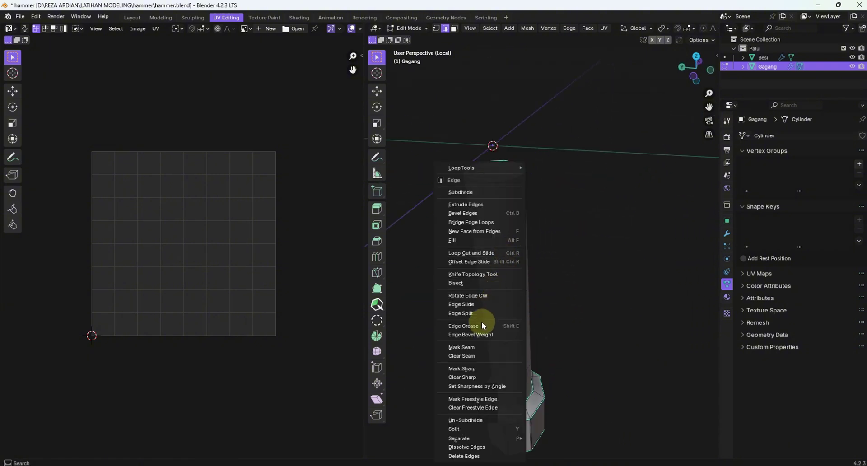
pyautogui.click(476, 346)
pyautogui.moveTo(476, 346); pyautogui.dragTo(541, 317, button='middle')
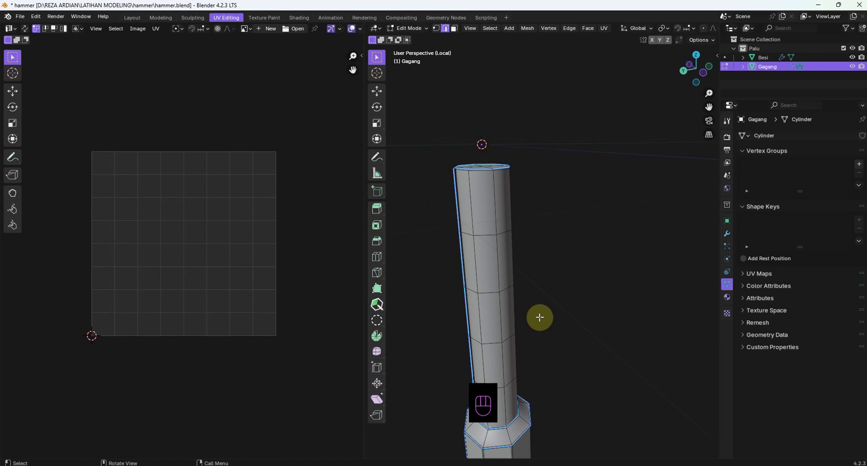
# - Deselect the mesh and examine the marked seams along the shaft, neck and grip from several sides
pyautogui.press('a')
pyautogui.scroll(-5, 484, 300)
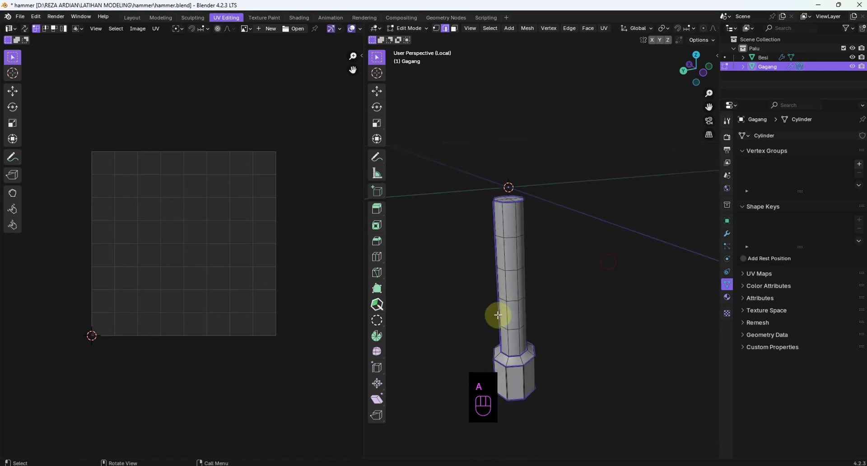
pyautogui.scroll(3, 500, 314)
pyautogui.moveTo(489, 336); pyautogui.dragTo(583, 272, button='middle')
pyautogui.scroll(3, 582, 273)
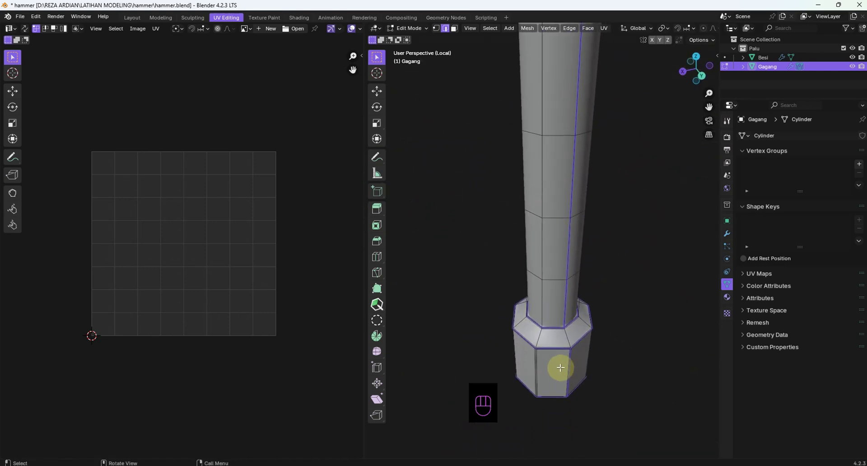
pyautogui.moveTo(594, 368); pyautogui.dragTo(542, 354, button='middle')
pyautogui.scroll(3, 558, 325)
pyautogui.scroll(-3, 587, 379)
pyautogui.scroll(-3, 584, 335)
pyautogui.moveTo(584, 334); pyautogui.dragTo(600, 315, button='middle')
# - Select the whole handle mesh and unwrap it along the marked seams
pyautogui.press('a')
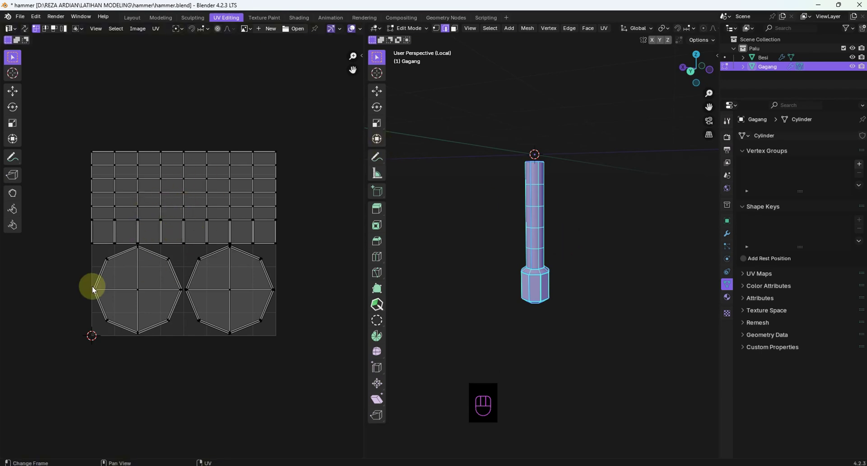
pyautogui.moveTo(599, 196); pyautogui.dragTo(544, 208, button='middle')
pyautogui.scroll(2, 546, 182)
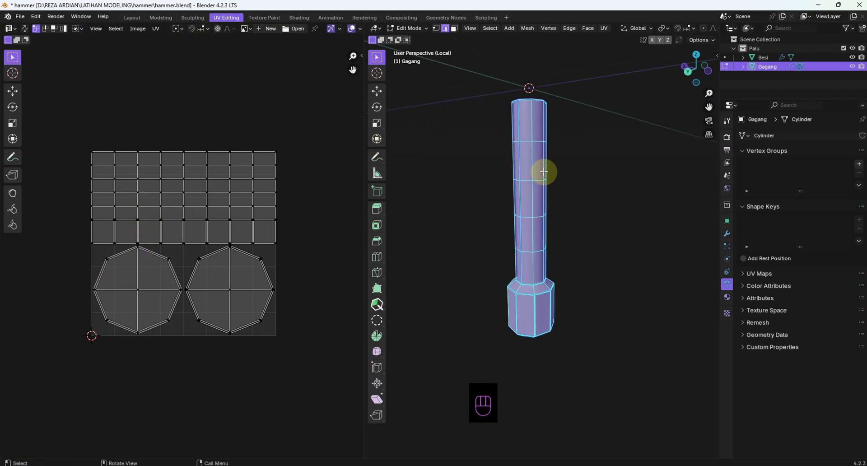
pyautogui.moveTo(543, 171); pyautogui.dragTo(590, 137, button='middle')
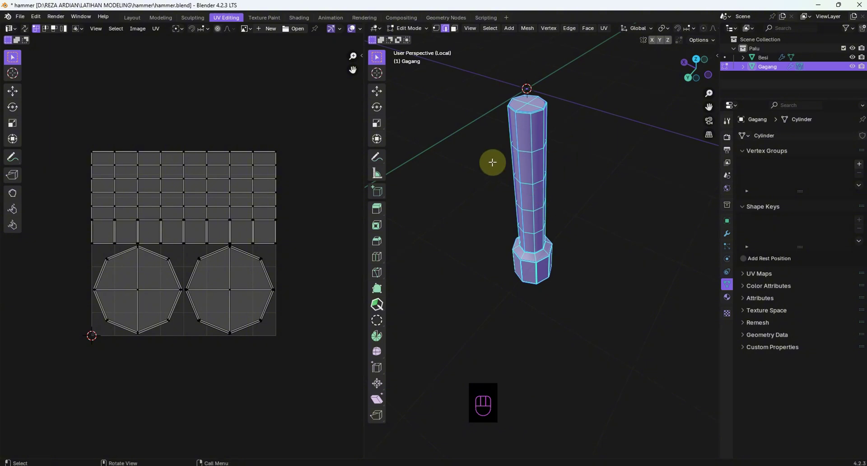
pyautogui.click(605, 29)
pyautogui.click(614, 39)
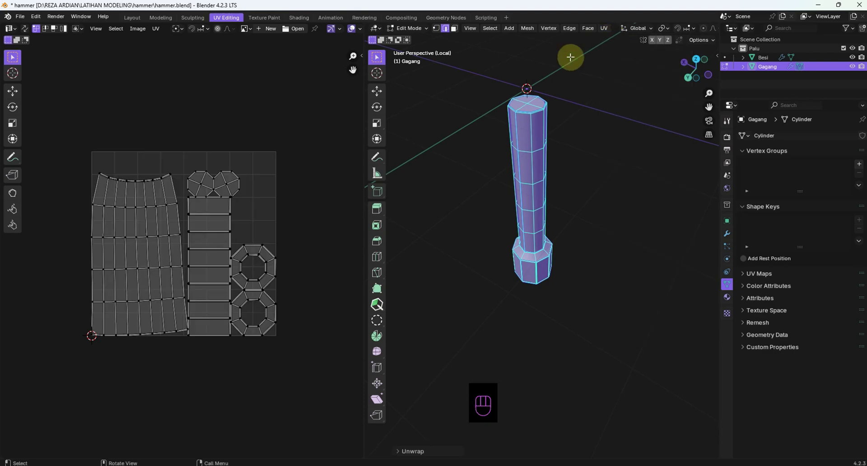
# - Check the shaft's UV island by selecting its linked faces in face mode, clearing the selection again
pyautogui.scroll(3, 242, 308)
pyautogui.scroll(-1, 219, 301)
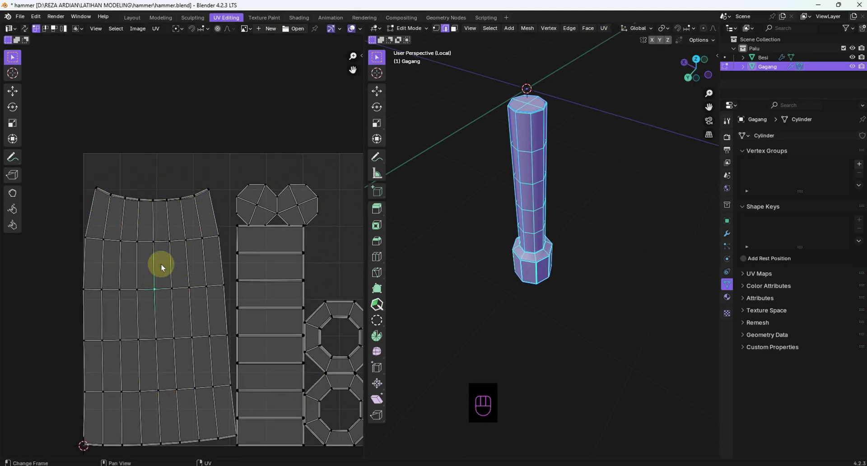
pyautogui.click(626, 231)
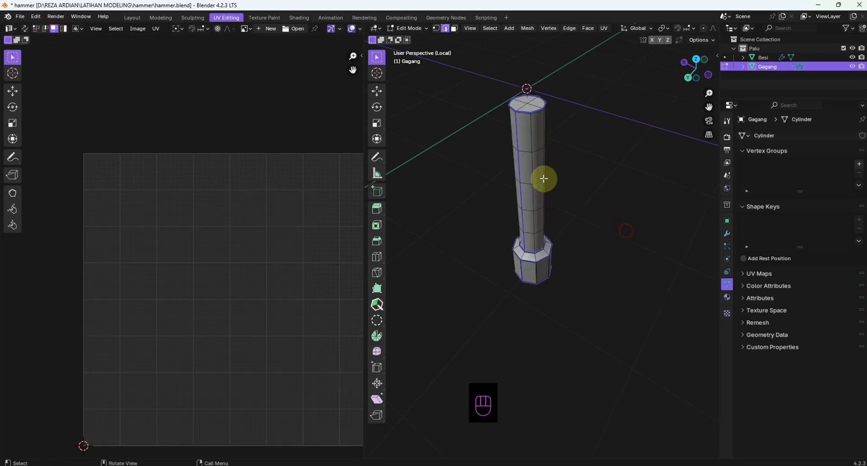
pyautogui.click(535, 173)
pyautogui.click(539, 177)
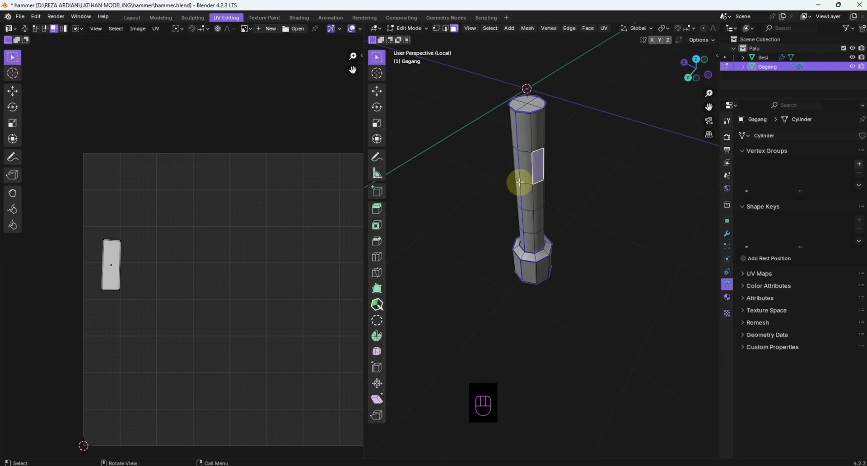
pyautogui.press('l')
pyautogui.click(634, 180)
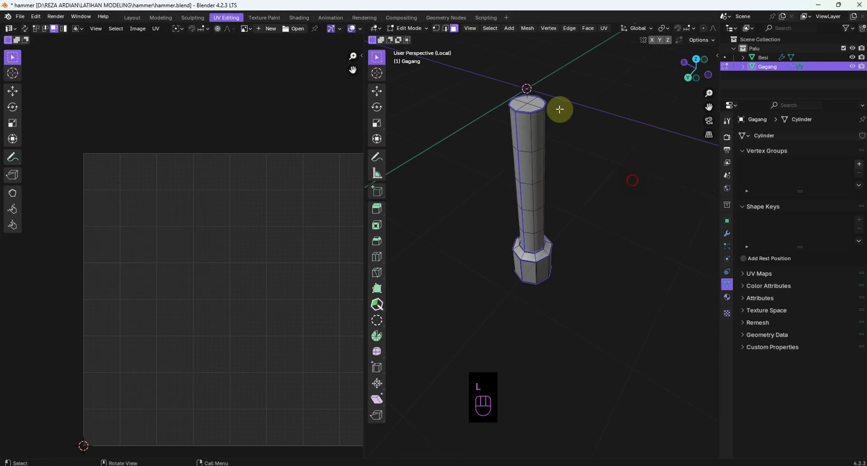
# - Select the linked faces of the top cap, both sloped collars, grip sides and bottom cap to identify their UV islands
pyautogui.press('l')
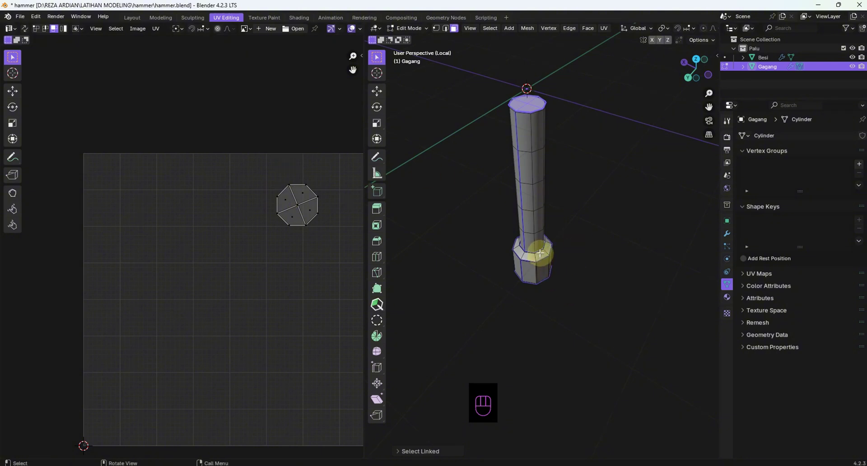
pyautogui.press('l')
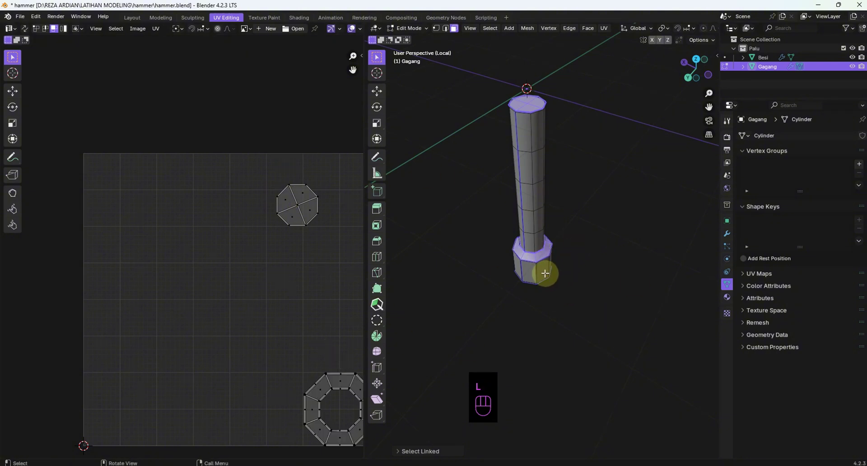
pyautogui.press('l')
pyautogui.moveTo(519, 296)
pyautogui.mouseDown(button='middle')
pyautogui.moveTo(548, 244)
pyautogui.moveTo(501, 335)
pyautogui.moveTo(519, 287)
pyautogui.moveTo(507, 297)
pyautogui.mouseUp(button='middle')
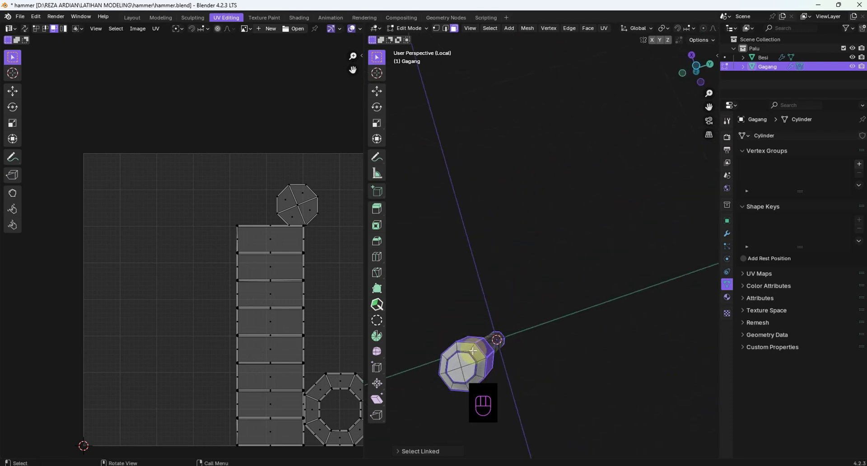
pyautogui.press('l')
pyautogui.press('l')
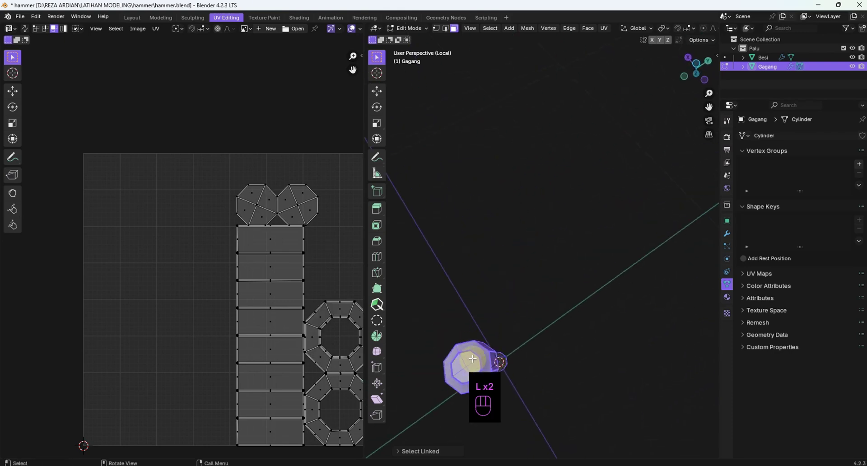
pyautogui.moveTo(466, 352); pyautogui.dragTo(585, 302, button='middle')
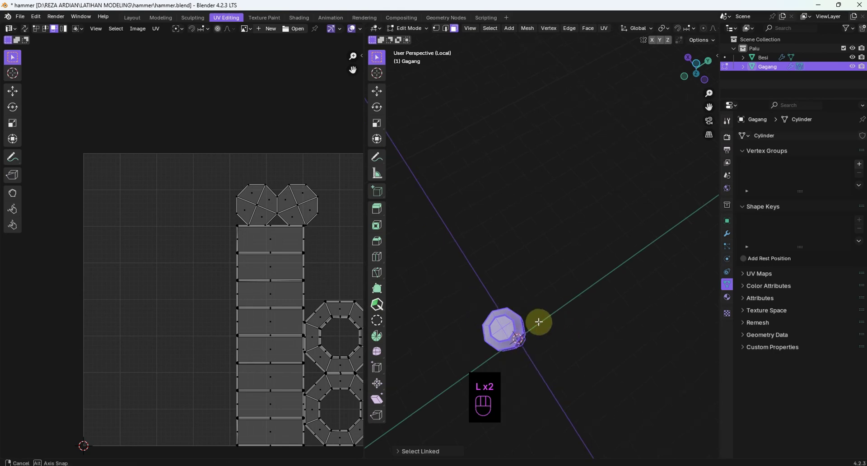